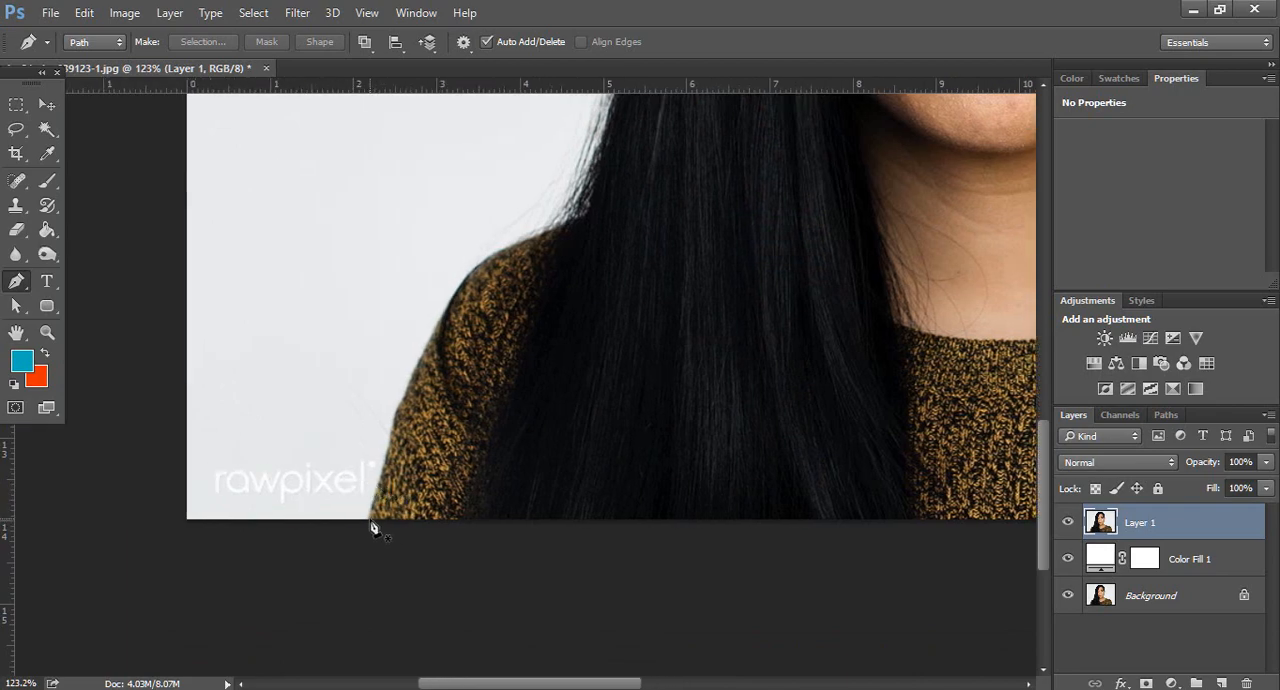
Start a Pen path at the photo's bottom edge and trace the left sleeve and shoulder up to the hair with curved points
scroll(371, 527, up, 2)
scroll(371, 527, up, 1)
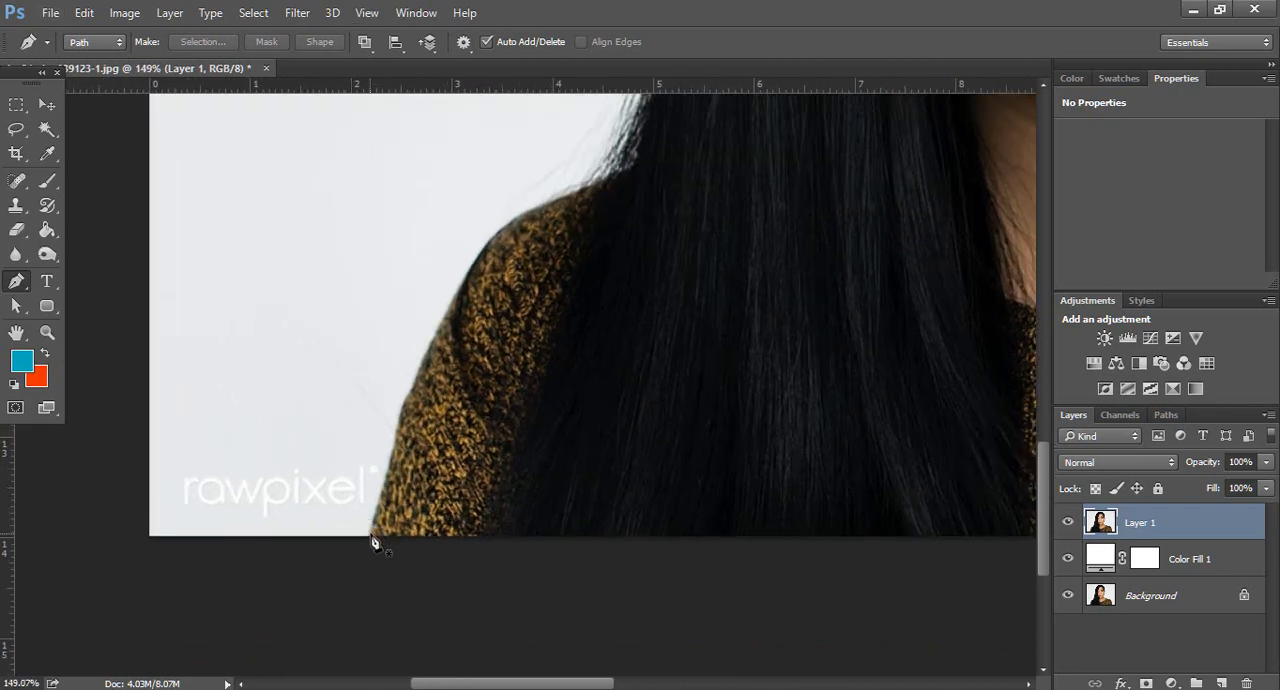
click(370, 536)
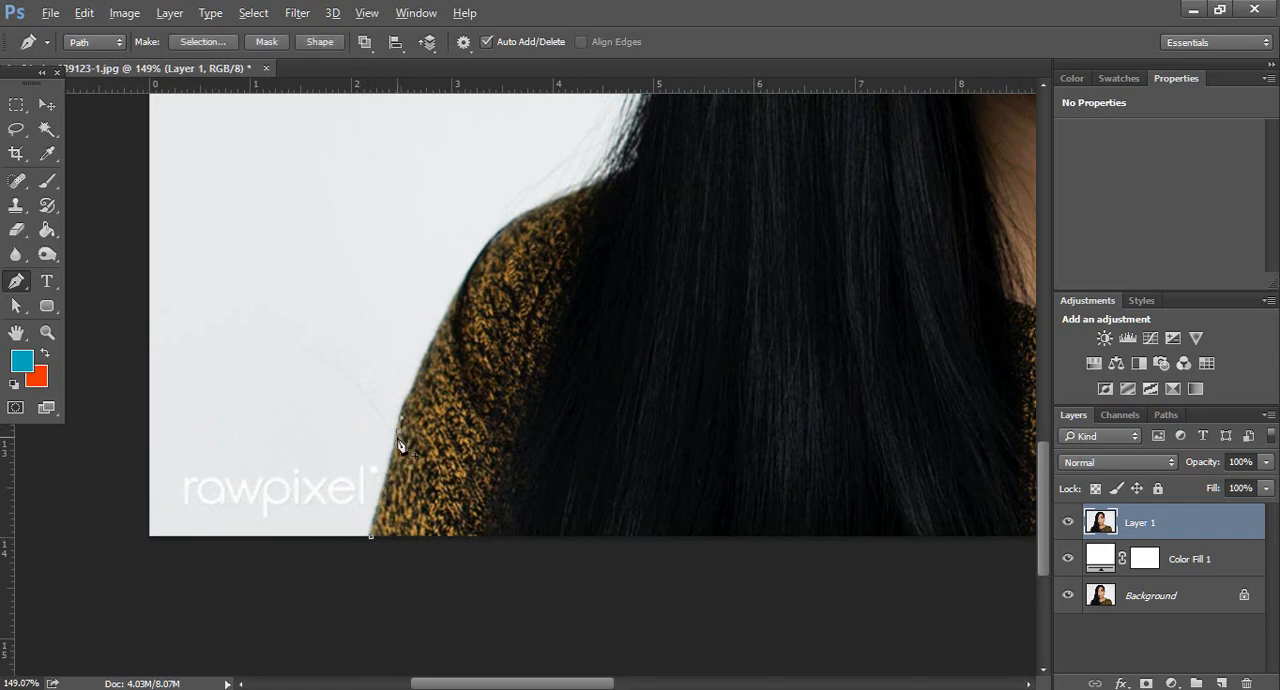
drag(399, 436, 409, 404)
scroll(470, 325, up, 2)
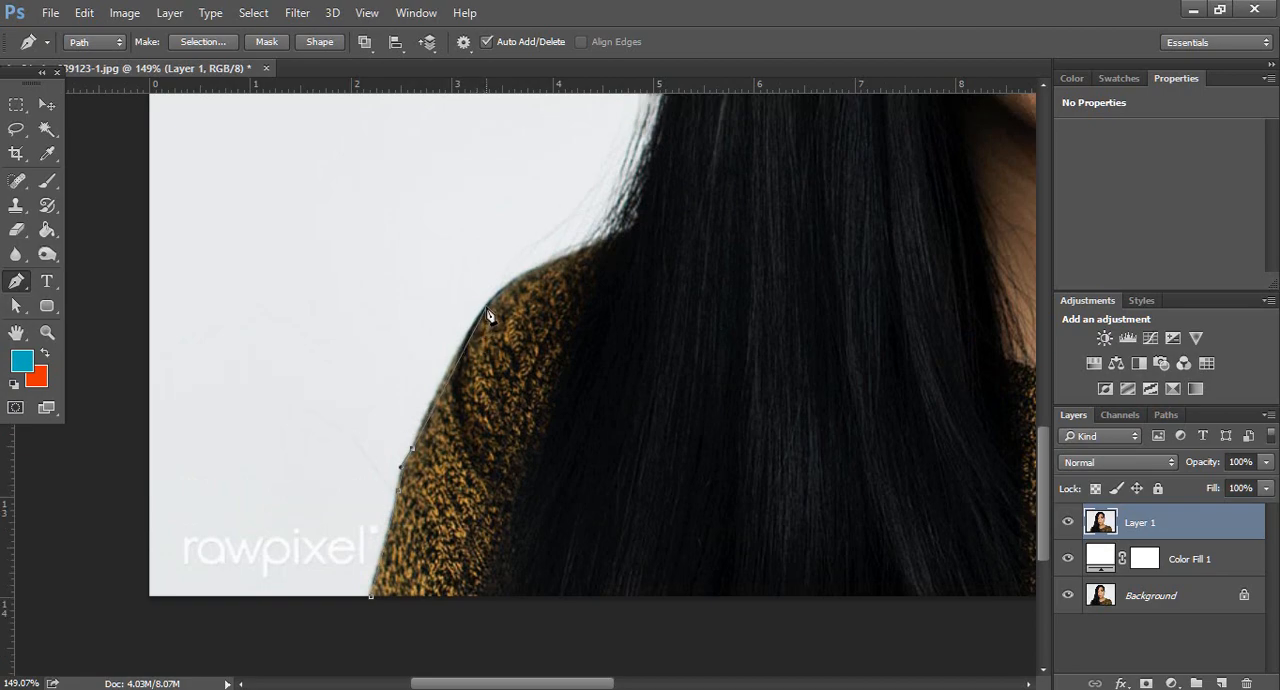
drag(486, 303, 526, 252)
alt+click(488, 304)
drag(567, 258, 626, 241)
alt+click(567, 259)
scroll(562, 253, up, 2)
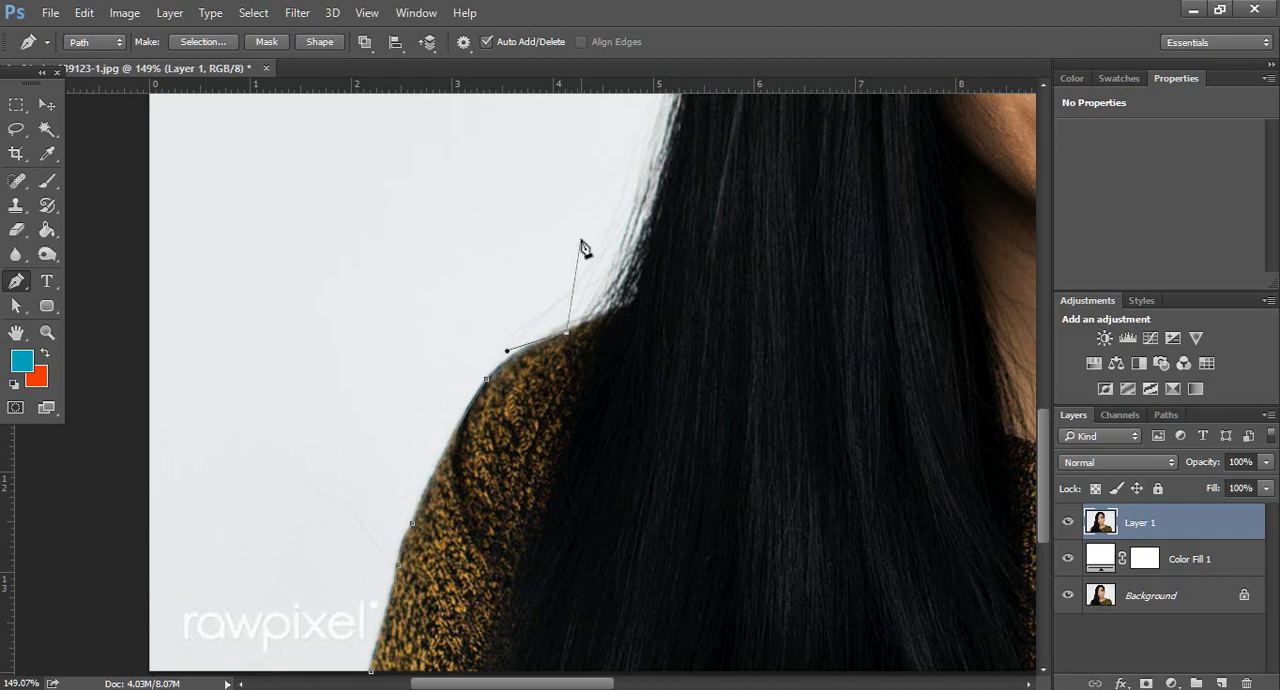
click(580, 237)
scroll(630, 285, up, 3)
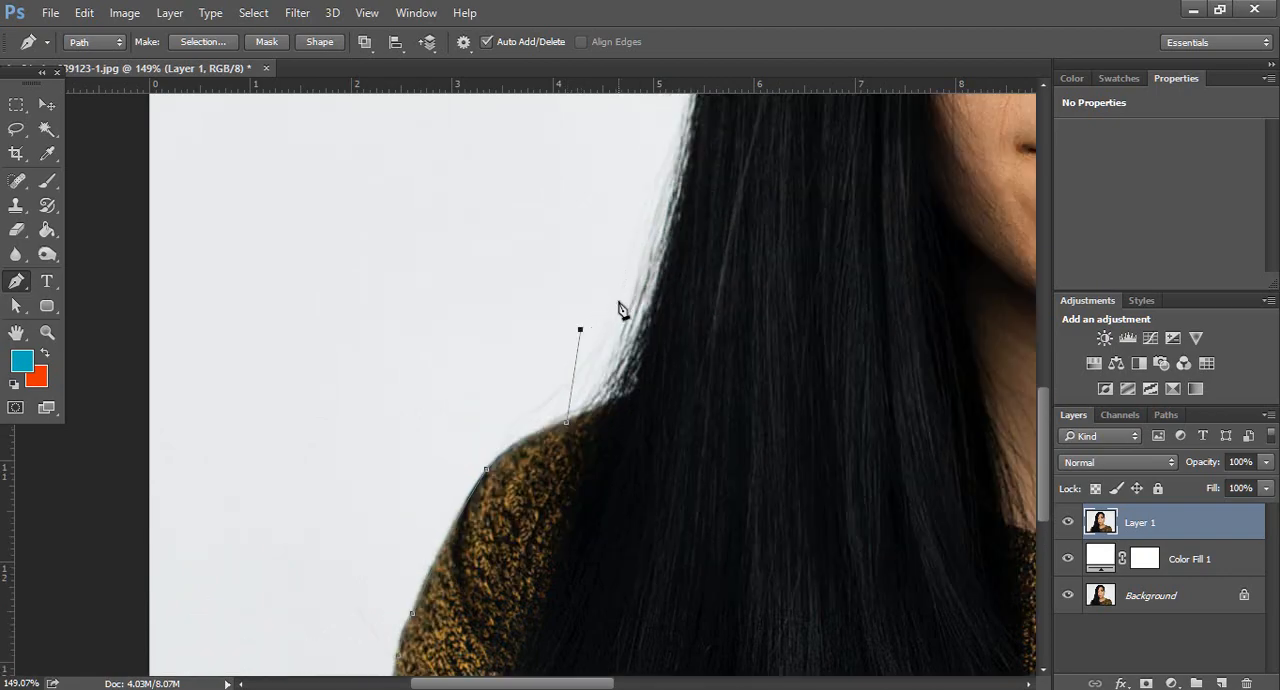
key(ctrl+z)
Extend the path with straight segments just outside the long hair, from the left shoulder up to forehead height
click(501, 433)
click(607, 324)
scroll(640, 365, up, 4)
click(666, 303)
scroll(675, 340, up, 2)
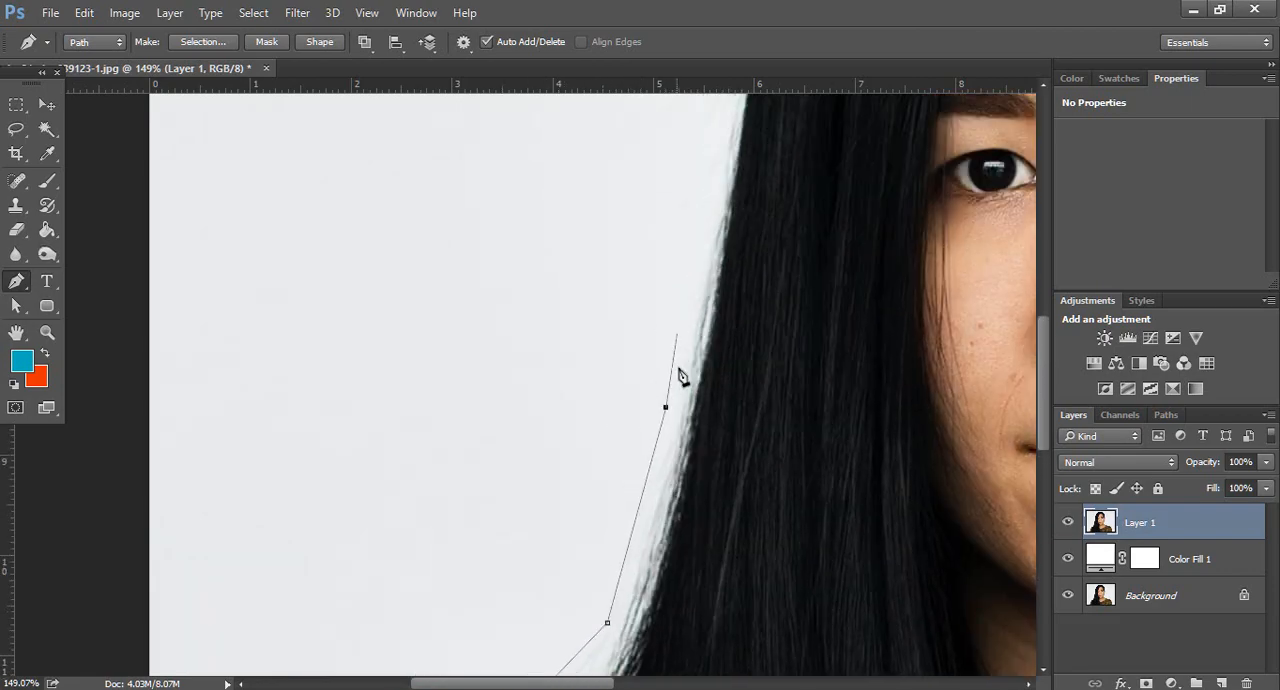
scroll(685, 360, up, 2)
click(691, 321)
scroll(694, 366, up, 4)
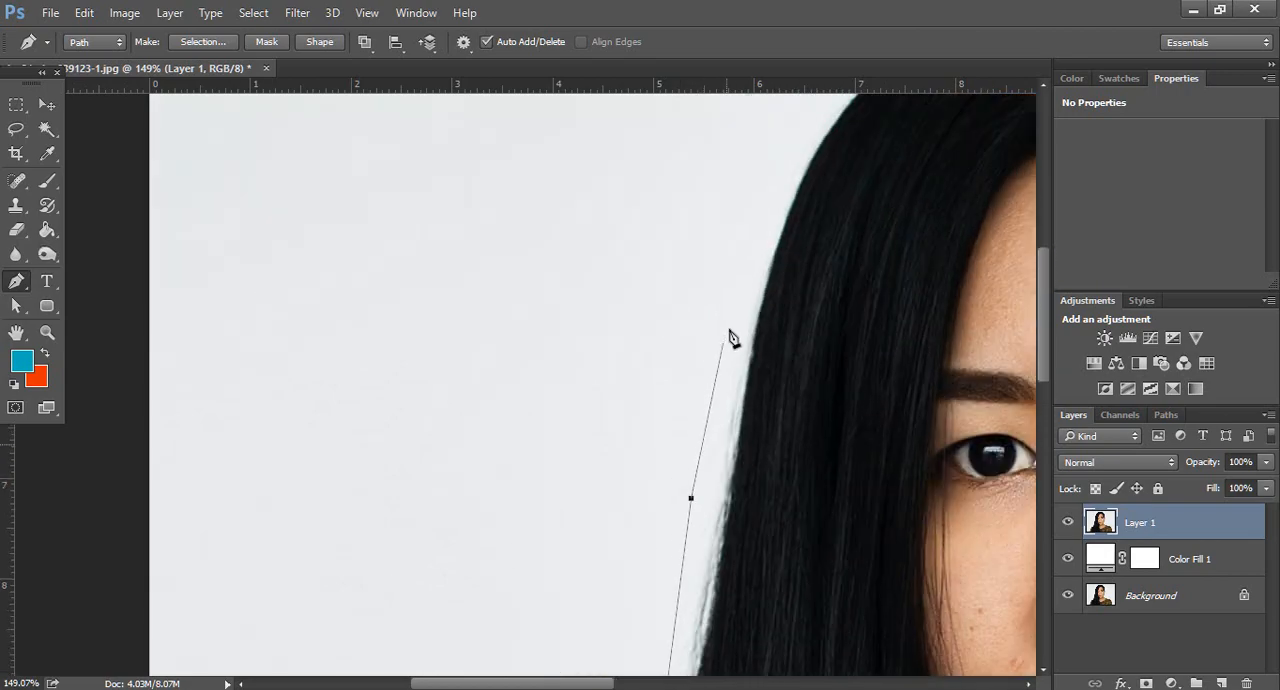
click(735, 311)
Carry the path loosely over the top of the head, passing beyond the canvas edge to clear the flyaway hairs
scroll(735, 315, right, 5)
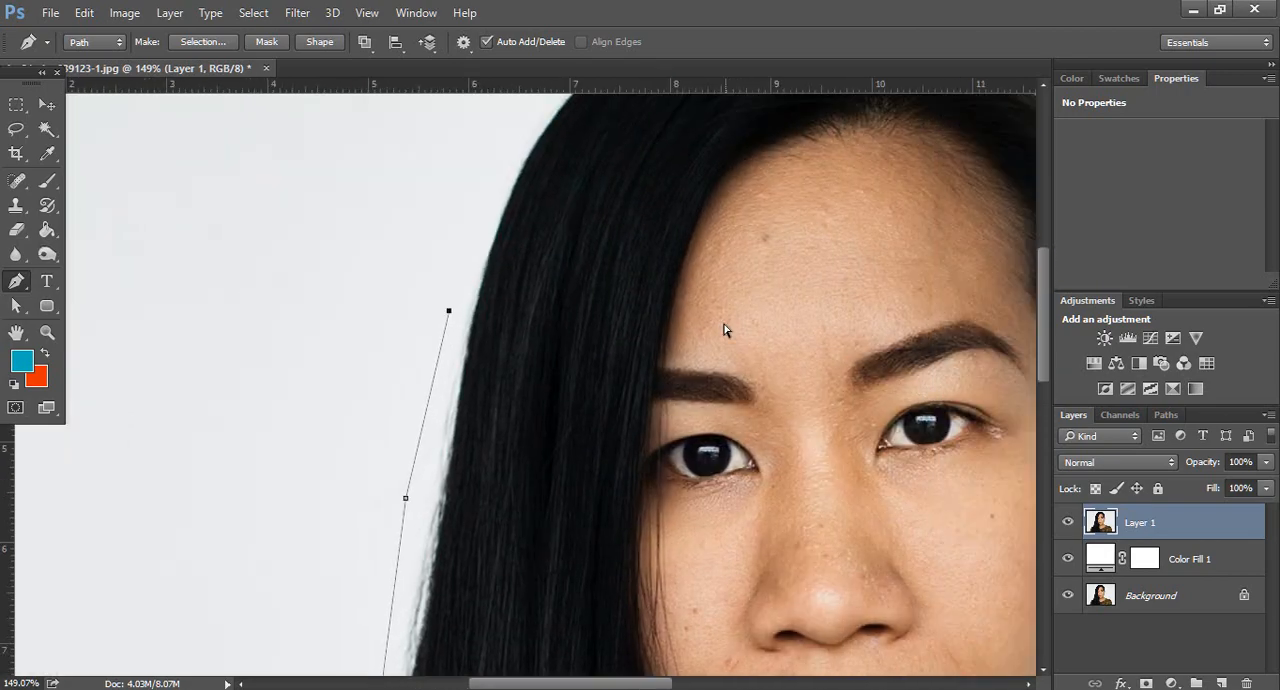
scroll(722, 345, right, 1)
scroll(723, 370, up, 6)
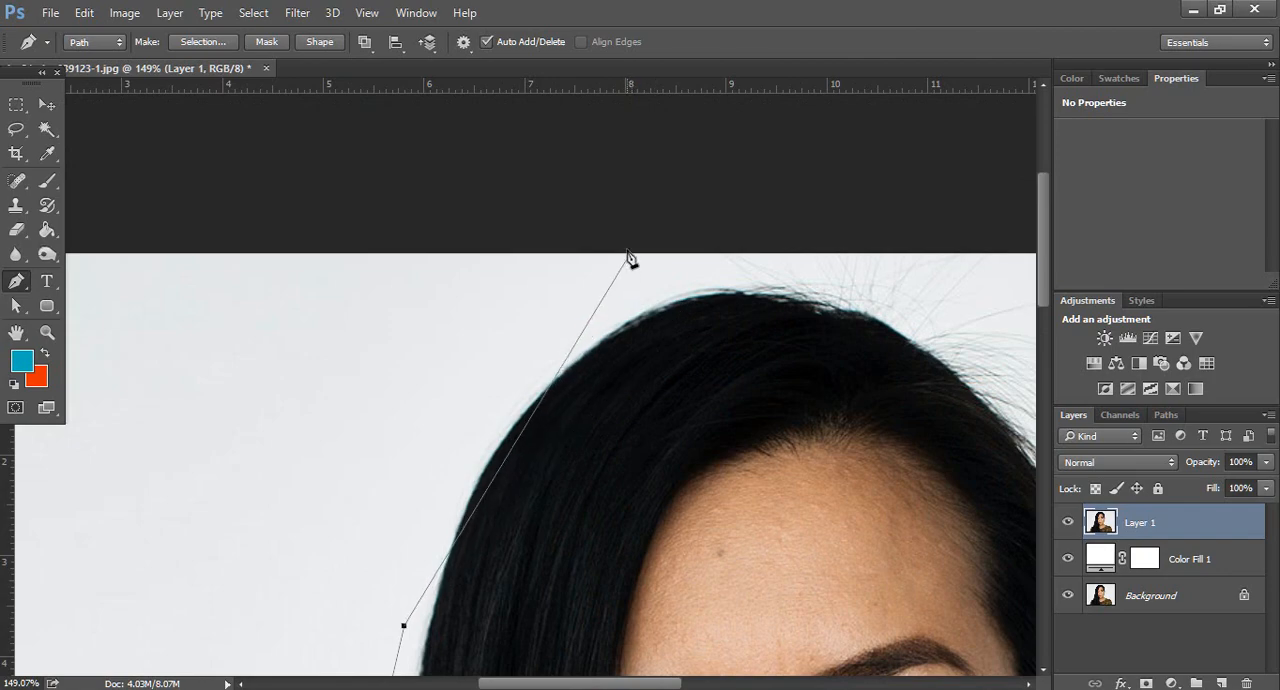
click(547, 267)
click(748, 190)
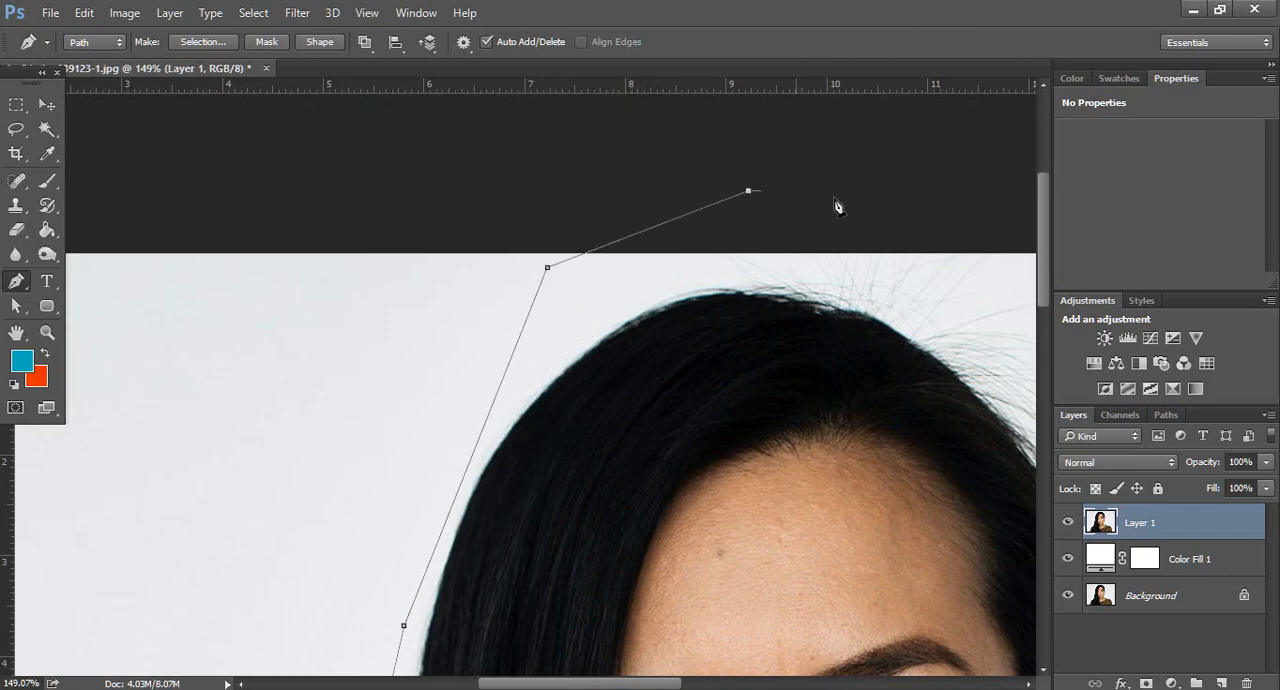
scroll(840, 207, right, 5)
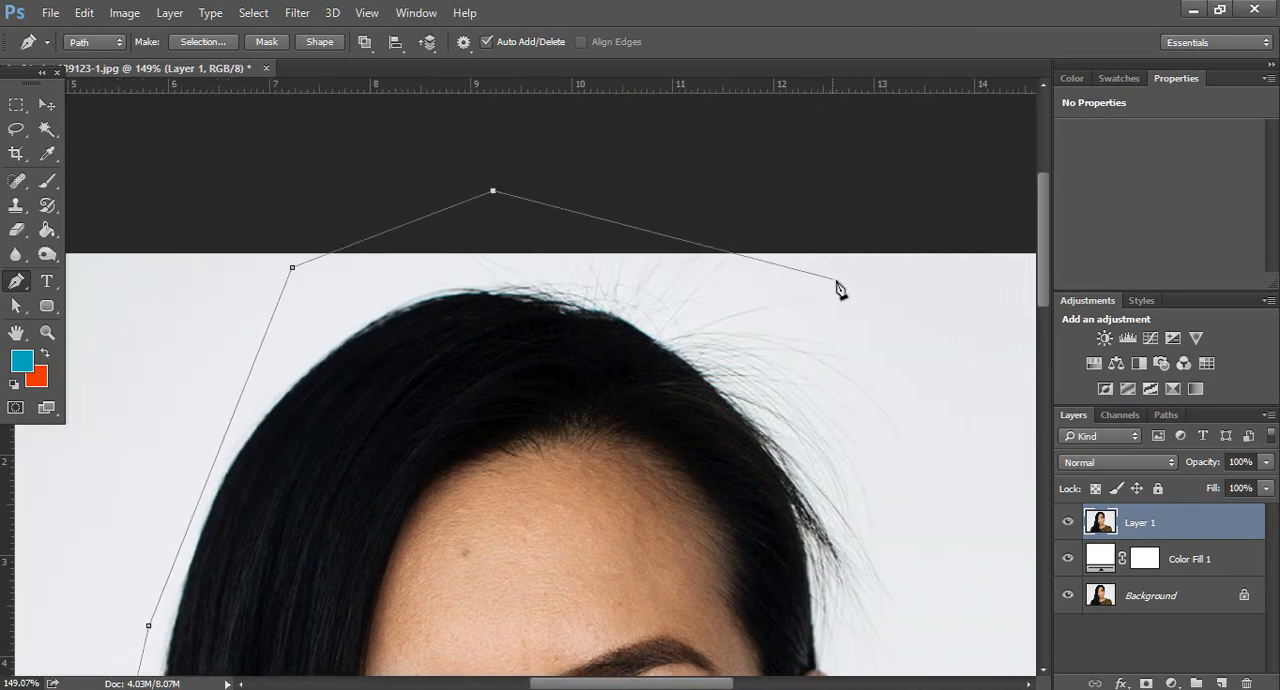
click(837, 281)
Continue the path down the right side of the head with straight segments well outside the stray hairs
scroll(850, 290, down, 1)
scroll(866, 300, right, 5)
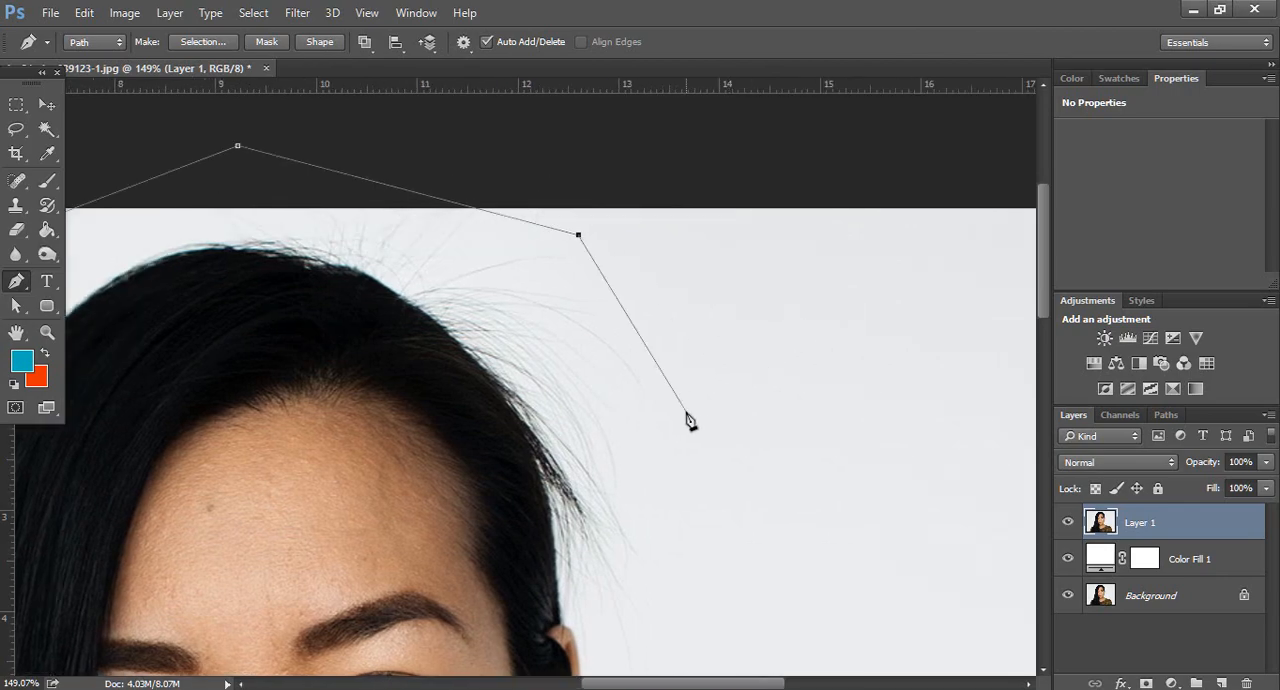
click(687, 413)
scroll(691, 425, down, 5)
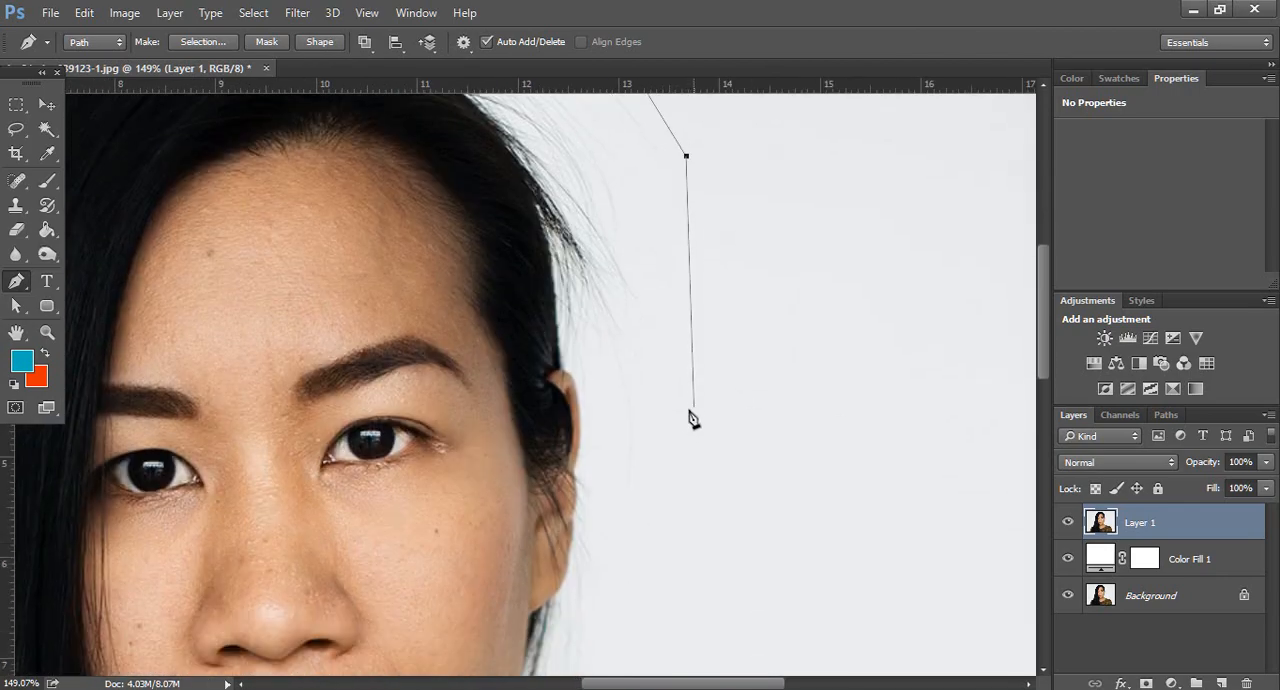
click(693, 418)
scroll(694, 500, down, 2)
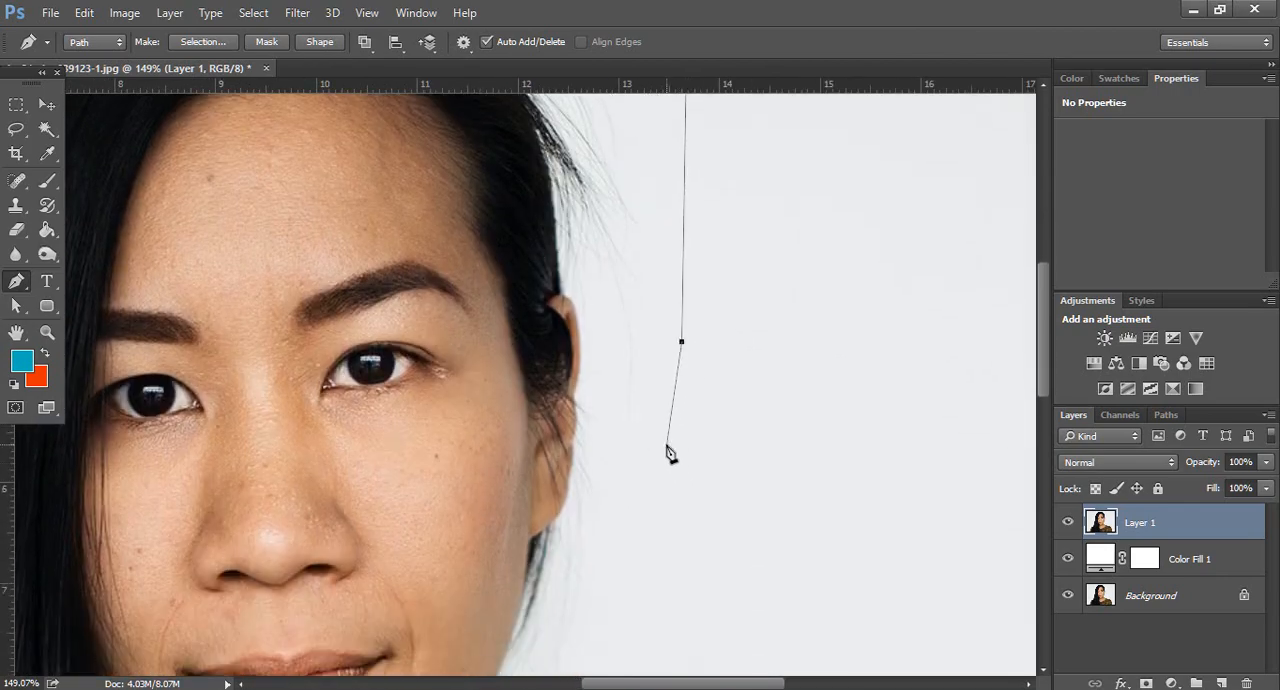
Bring the path in from the outer hair to an anchor on the upper edge of the ear
click(608, 322)
scroll(585, 360, up, 2)
key(super)
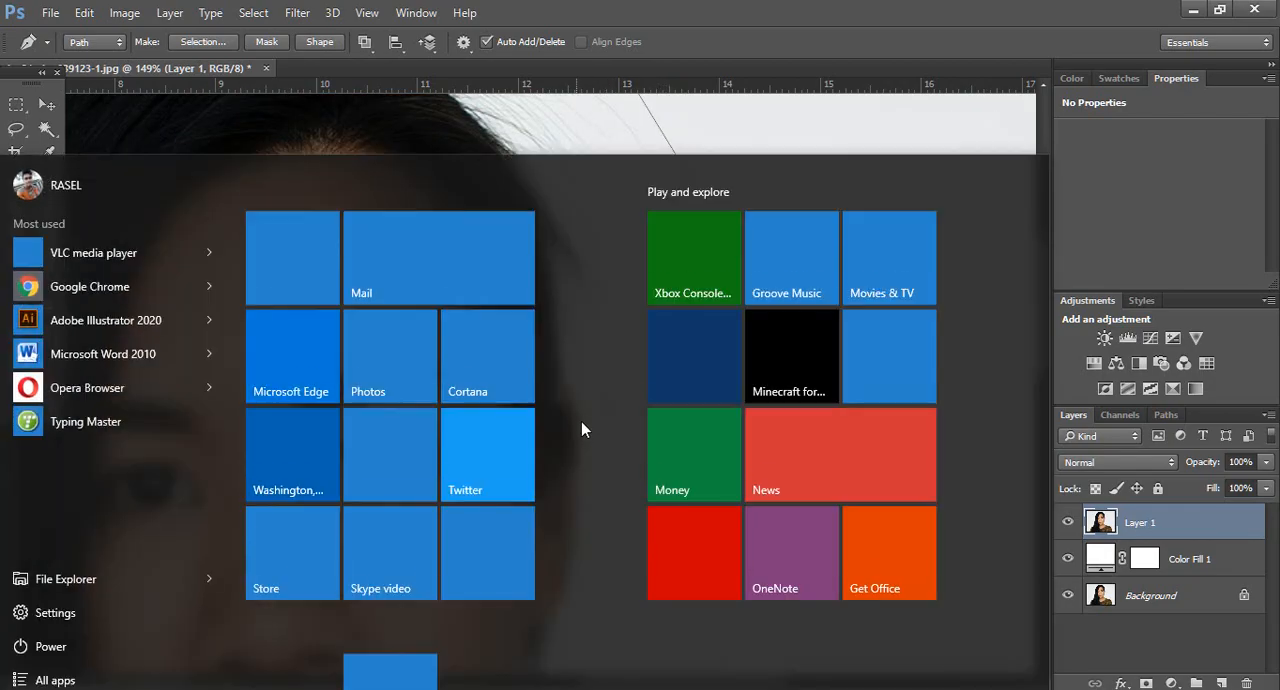
key(super)
scroll(580, 430, up, 3)
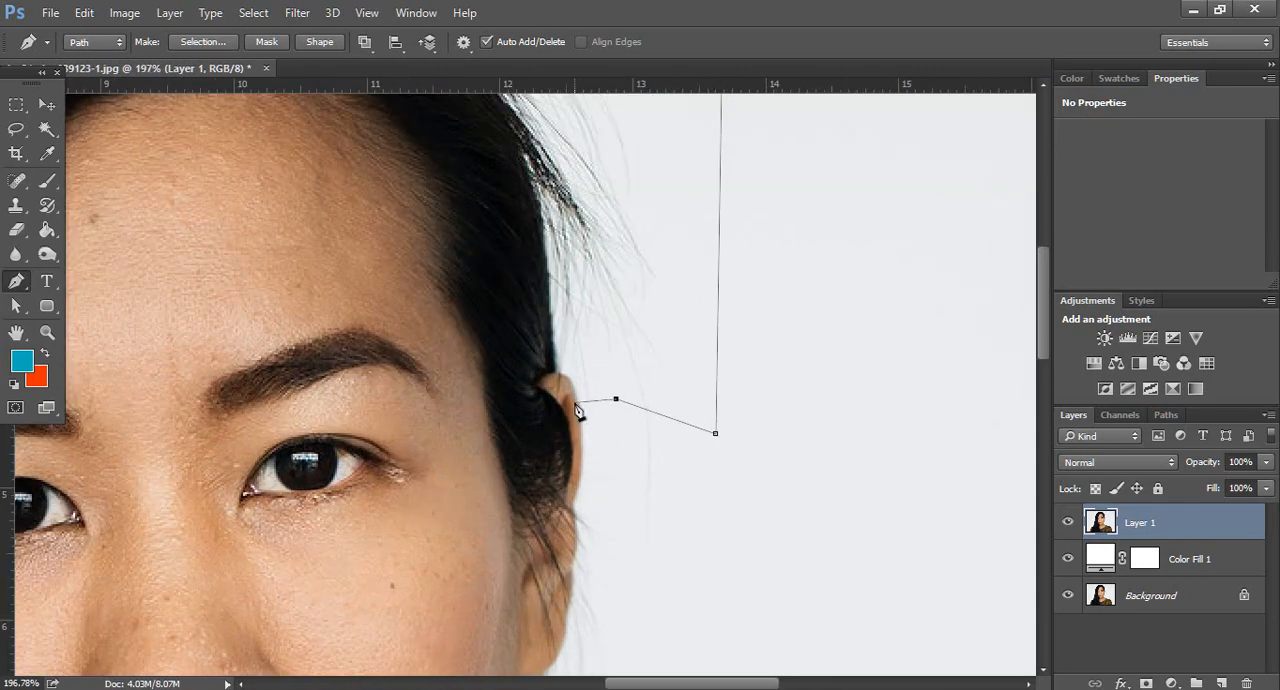
click(577, 398)
Trace the outer edge of the ear closely with curved anchor points
scroll(586, 423, down, 1)
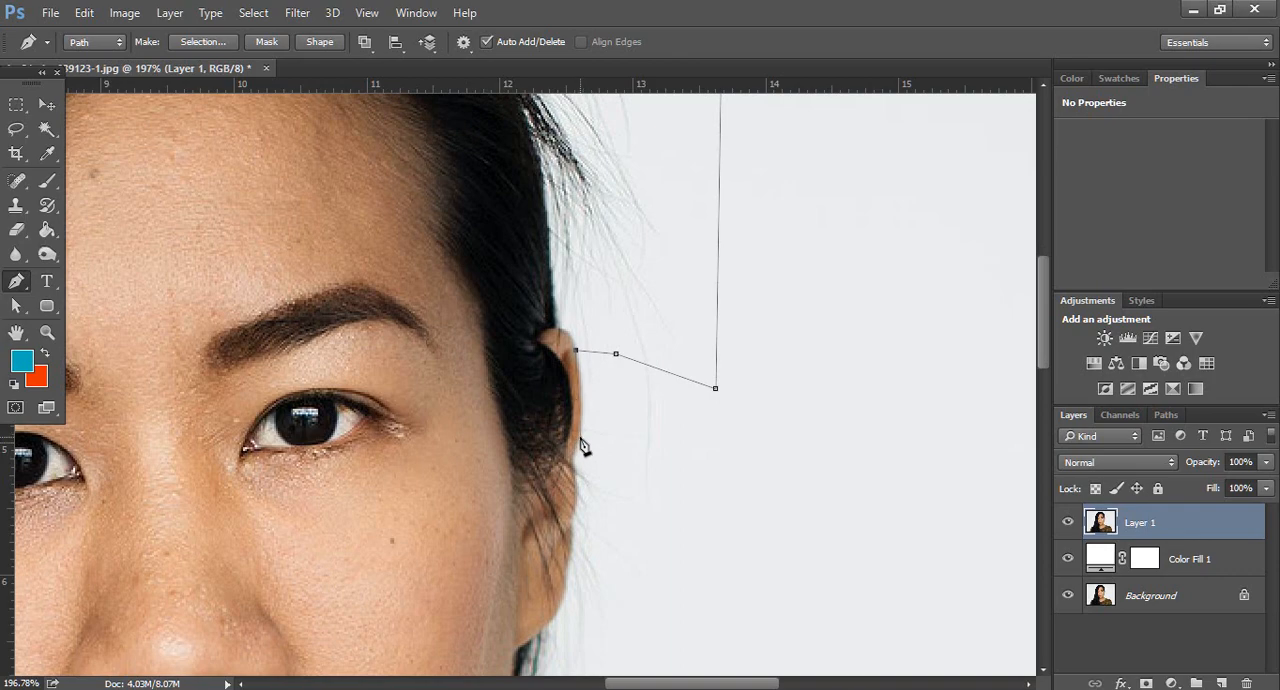
drag(581, 437, 576, 484)
alt+click(580, 439)
drag(577, 467, 586, 474)
click(620, 487)
scroll(625, 490, down, 2)
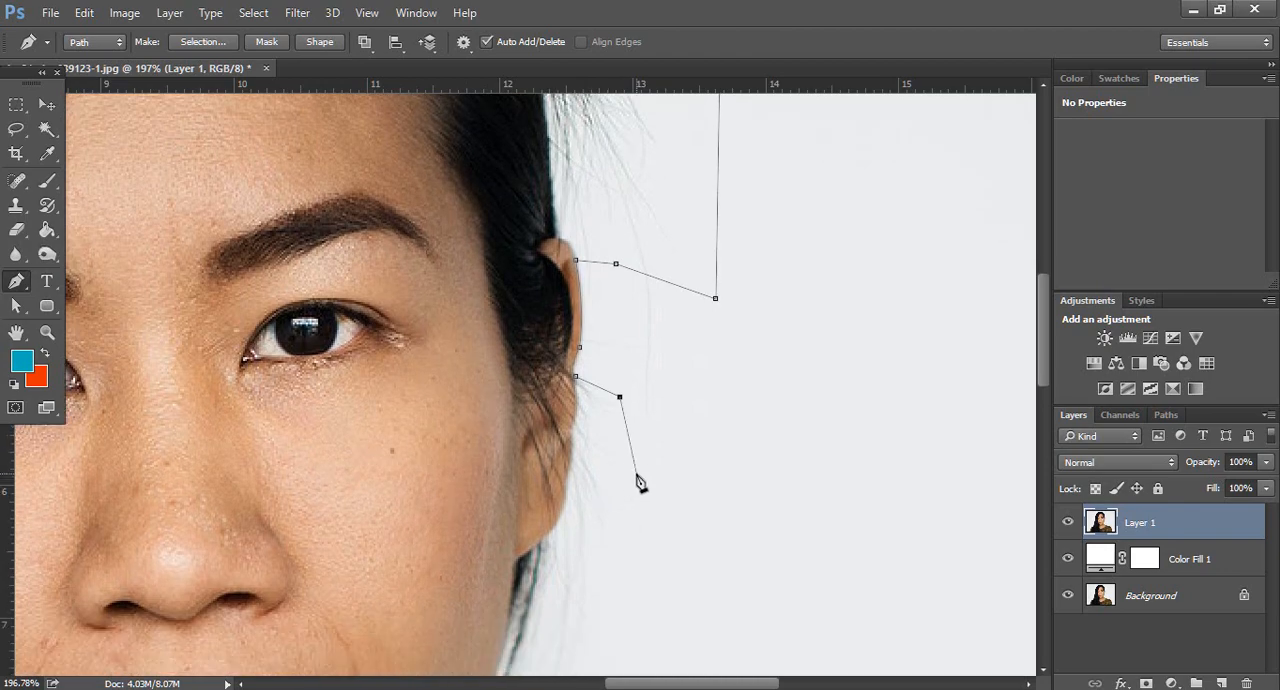
click(637, 475)
scroll(637, 476, down, 2)
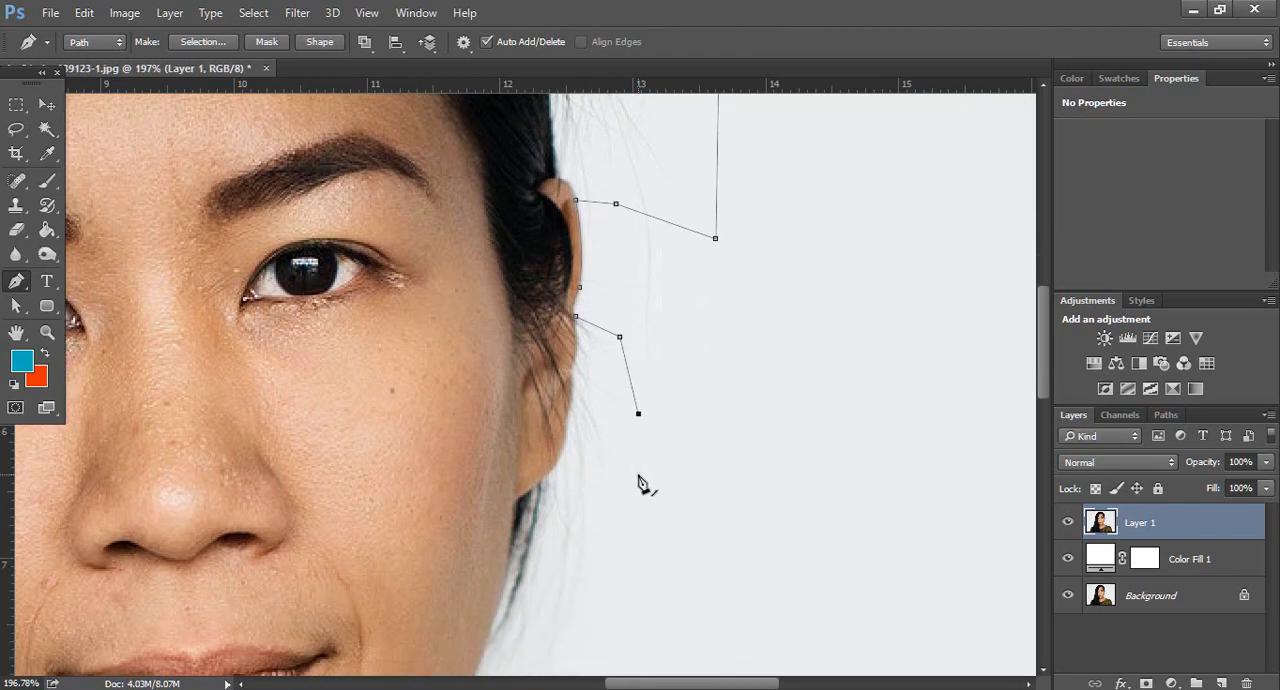
key(ctrl+z)
key(ctrl+z)
key(alt)
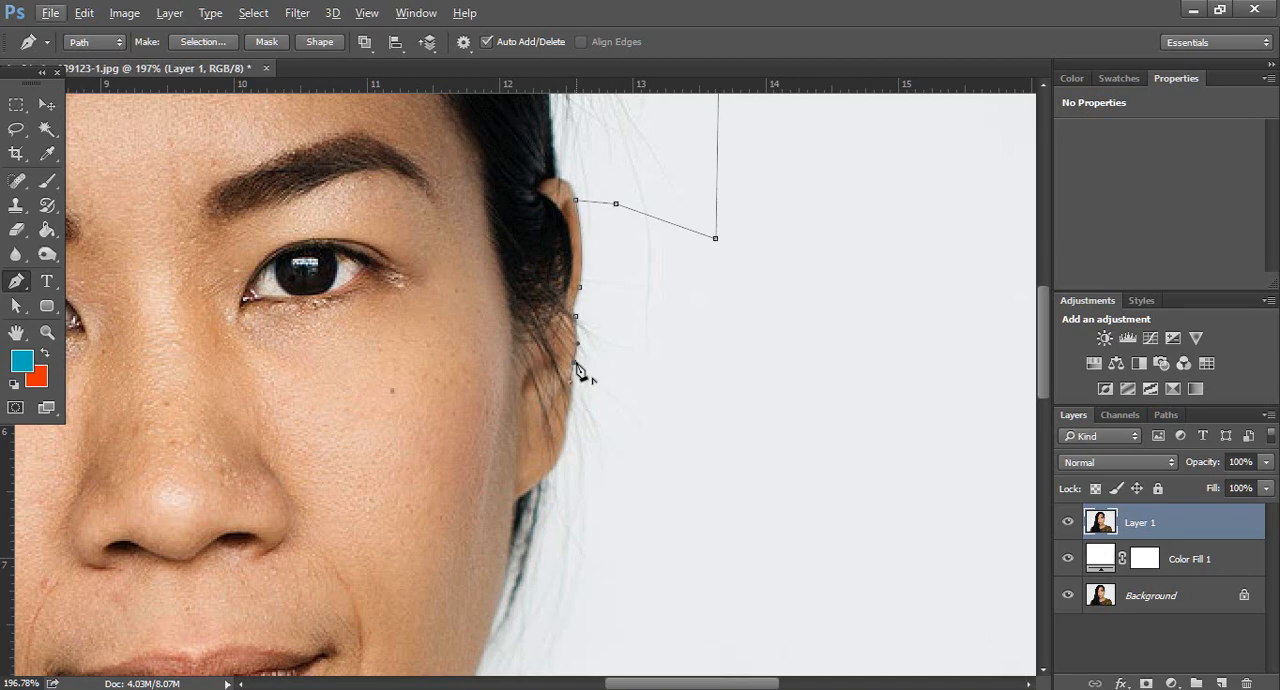
key(alt)
Route the path outside the loose hair beside the ear and cheek, then back in to the base of the neck
drag(649, 353, 656, 382)
click(652, 441)
scroll(660, 430, down, 2)
click(658, 432)
scroll(660, 432, down, 1)
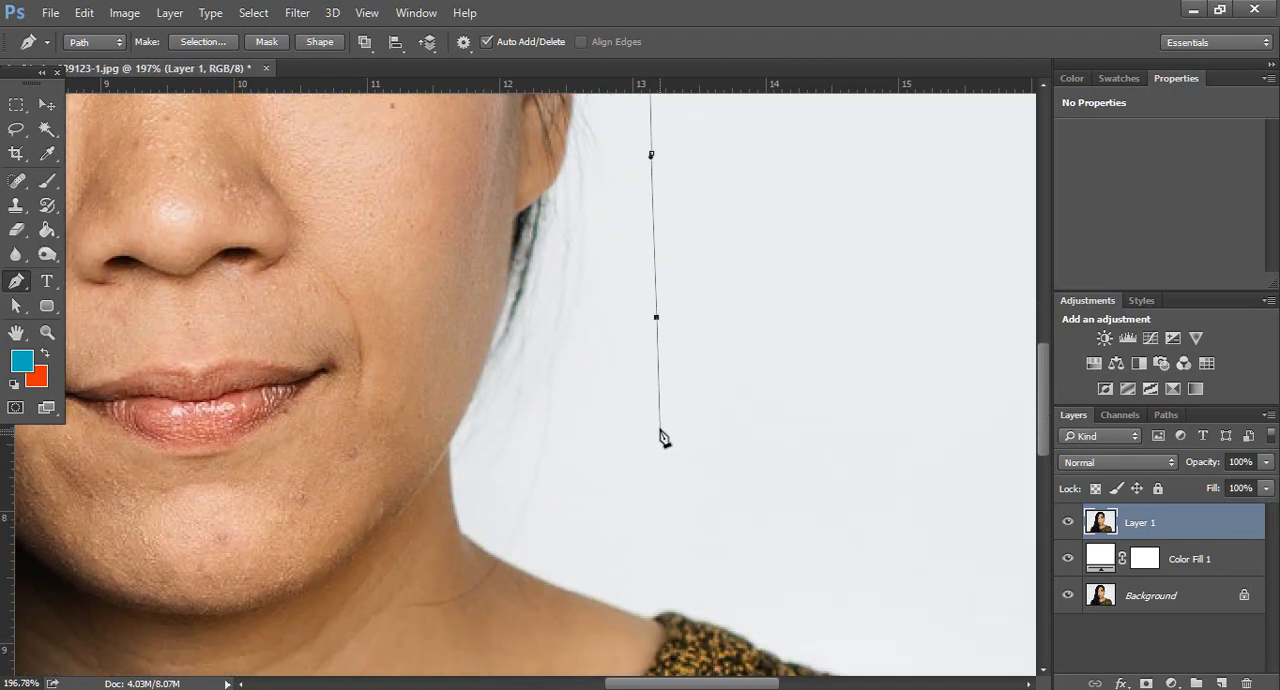
scroll(662, 438, down, 1)
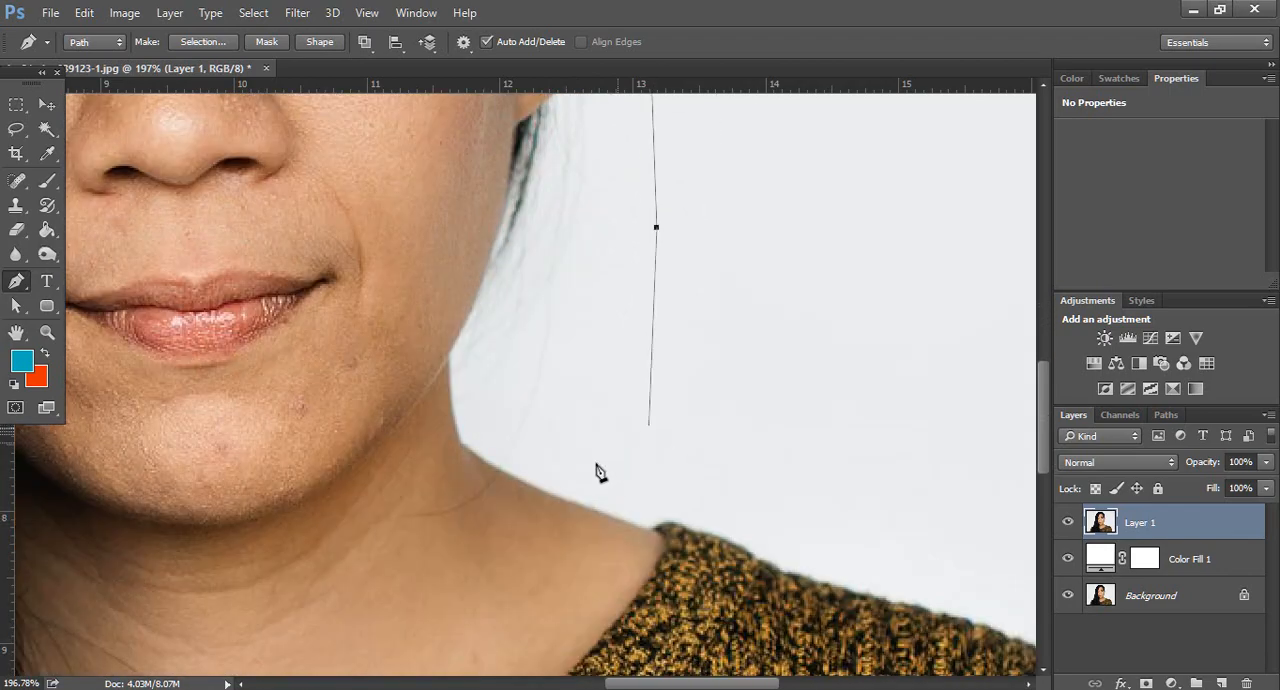
click(521, 478)
Trace the bare shoulder edge from the base of the neck to the start of the sweater's neckline
scroll(654, 466, down, 1)
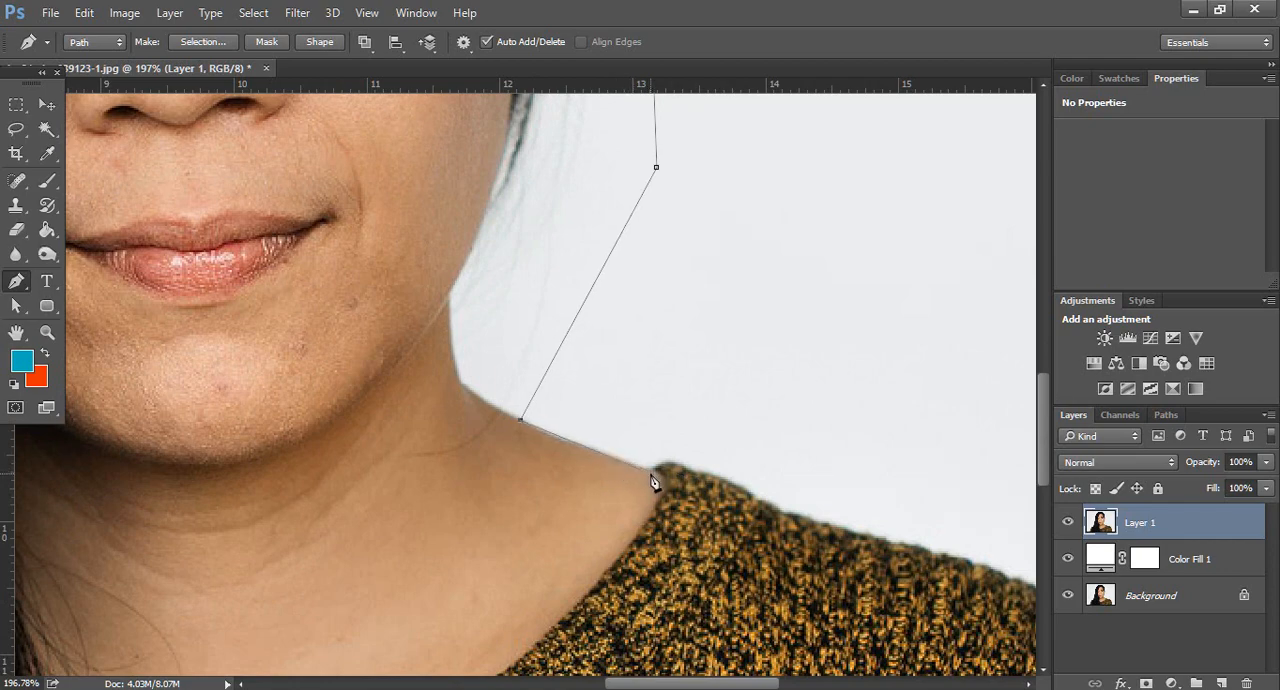
drag(653, 475, 742, 500)
scroll(650, 455, up, 5)
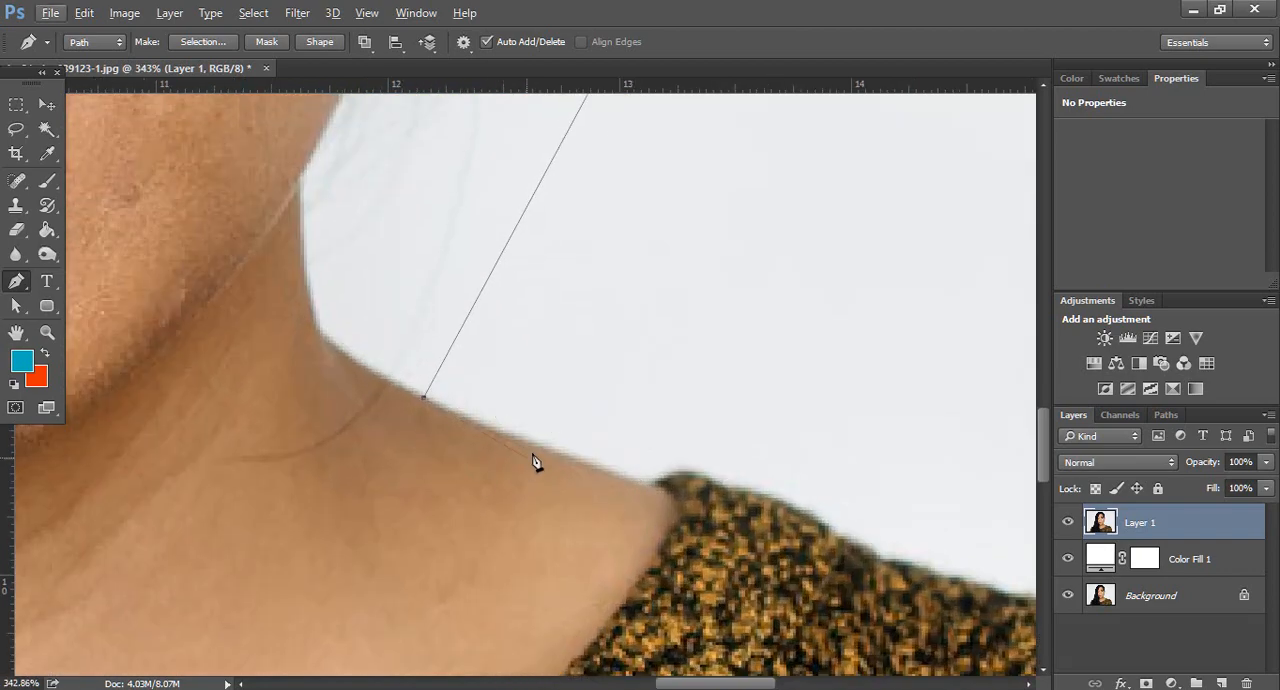
click(638, 484)
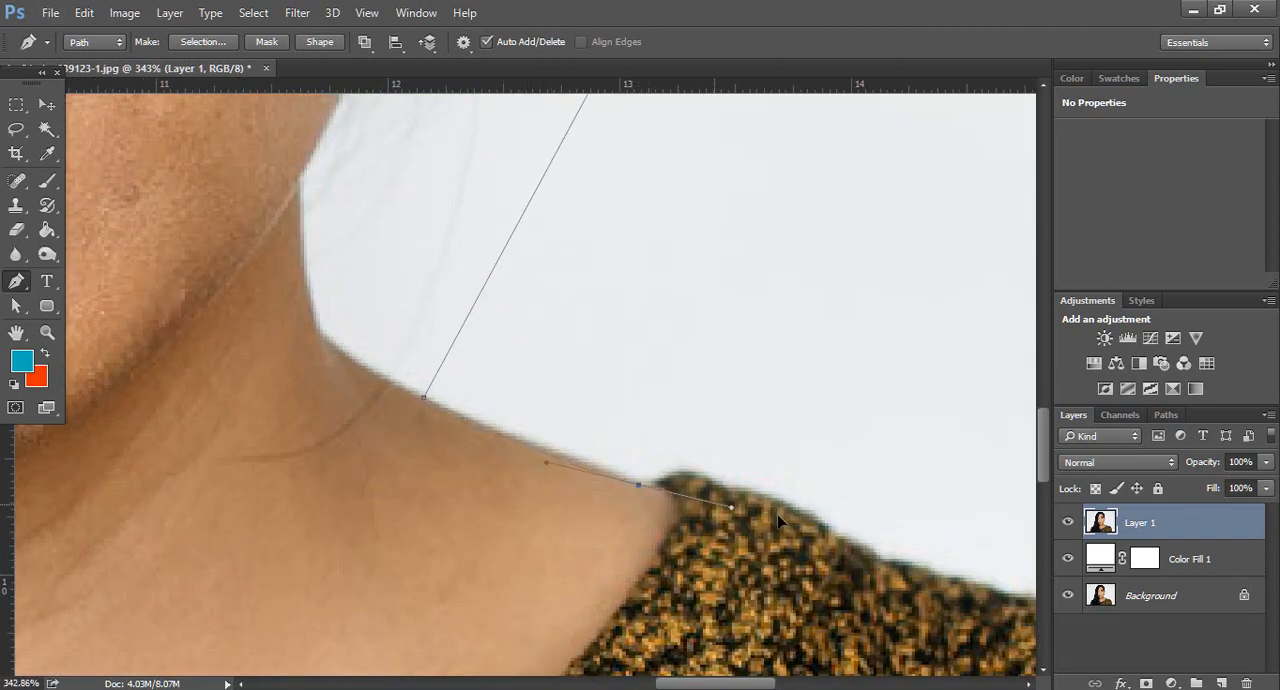
drag(662, 483, 674, 474)
alt+click(661, 482)
Follow the sweater's edge from the neckline onto the upper shoulder with short curved segments, redoing the misplaced anchor
drag(725, 488, 772, 513)
alt+click(726, 489)
drag(829, 535, 850, 566)
alt+click(832, 535)
key(ctrl+z)
scroll(831, 541, right, 2)
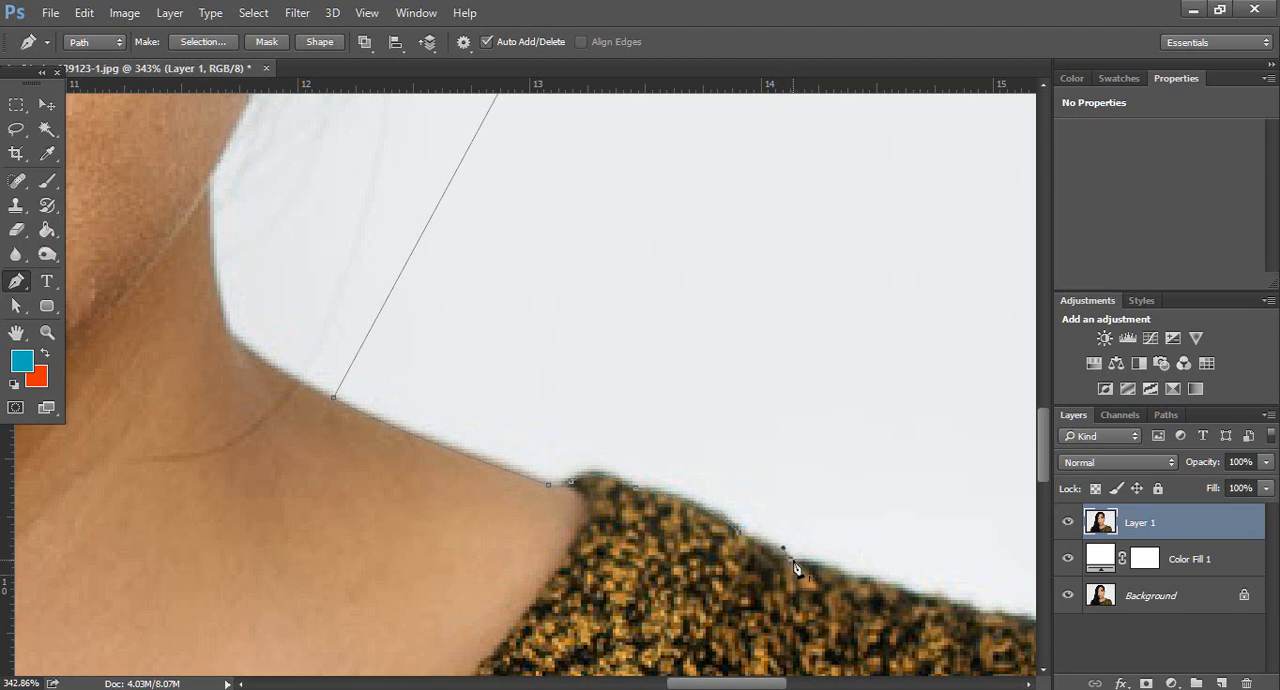
scroll(795, 570, right, 2)
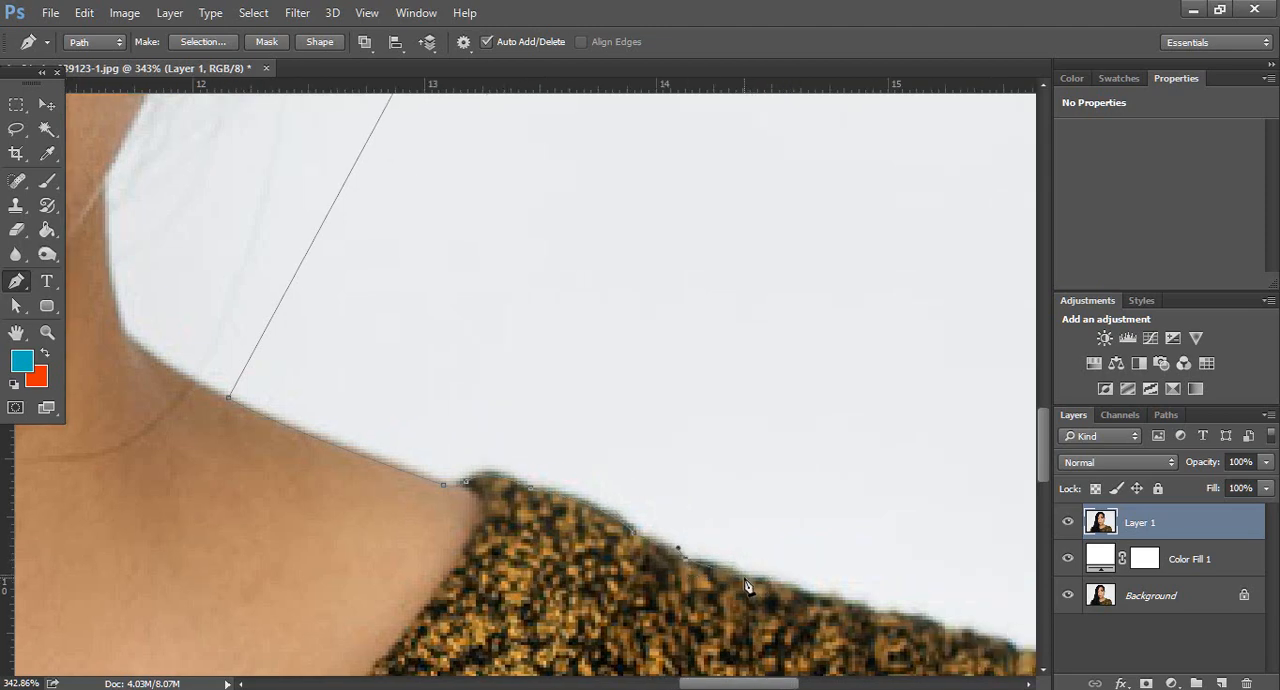
drag(746, 570, 757, 591)
click(820, 599)
Add more curved anchors along the middle of the sweater's right shoulder slope
scroll(832, 600, right, 5)
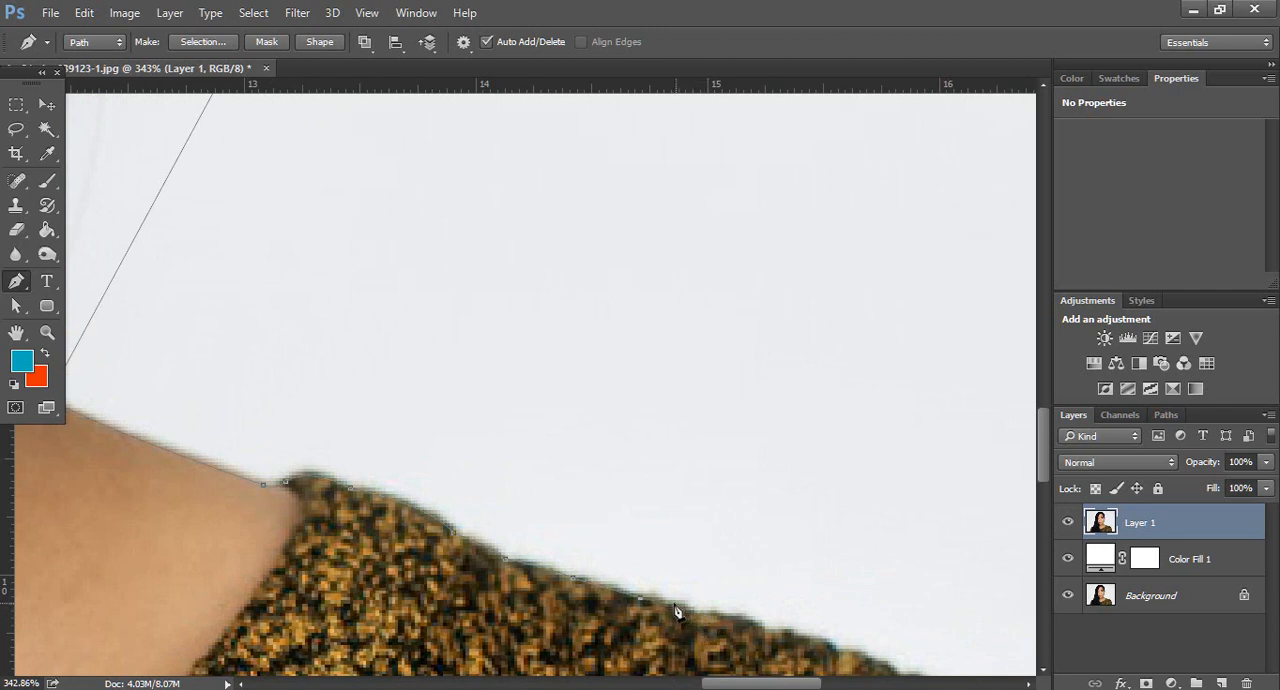
click(668, 606)
drag(751, 612, 782, 660)
drag(831, 644, 850, 676)
Extend the path along the lower shoulder slope to where the sweater begins to curve downward
scroll(840, 662, right, 6)
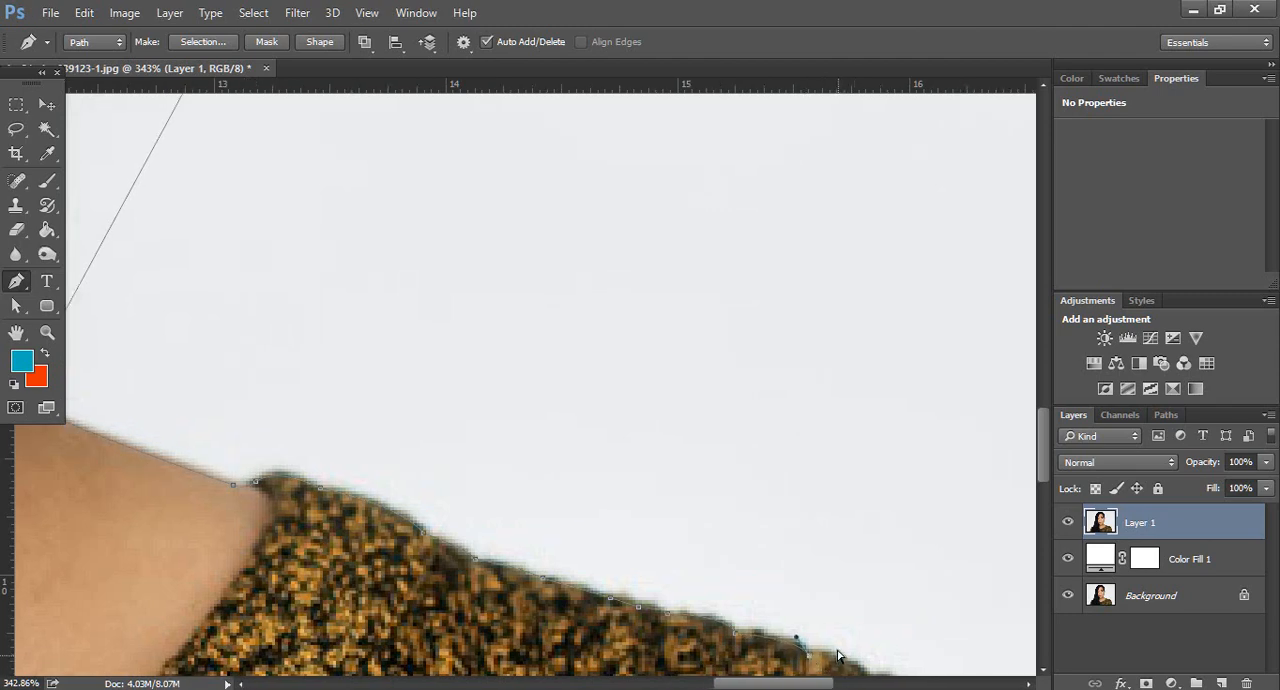
scroll(800, 630, down, 3)
drag(689, 575, 709, 600)
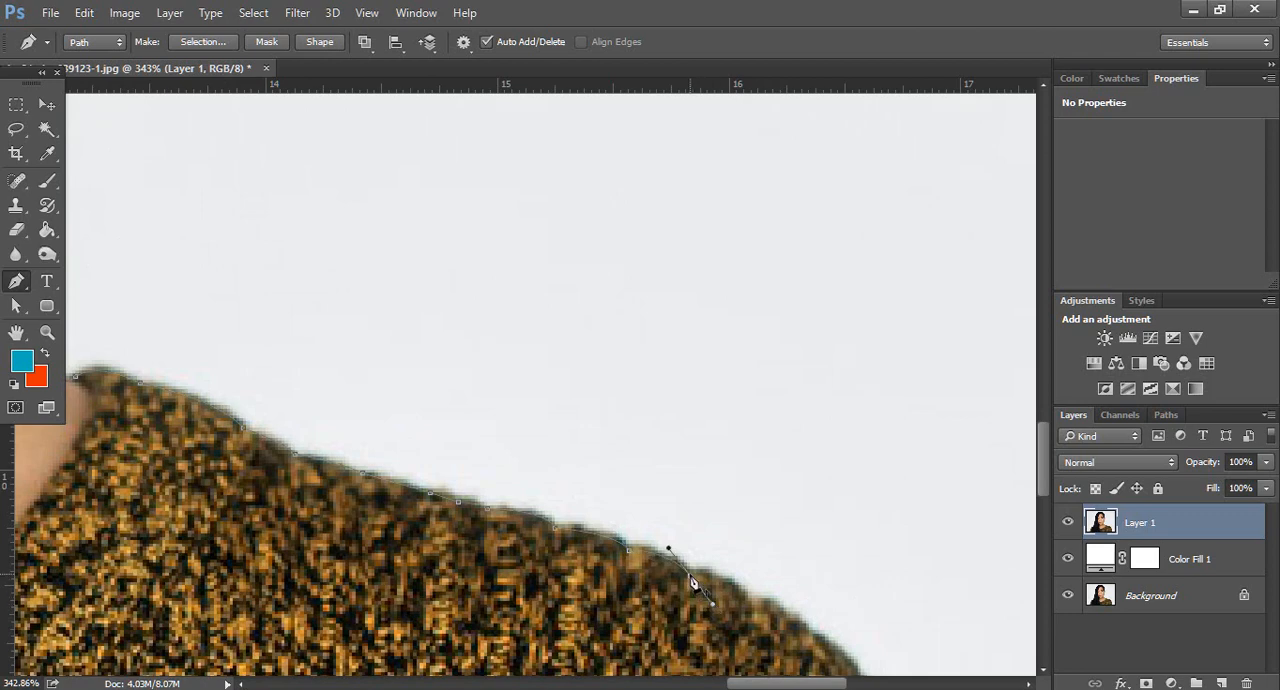
alt+click(690, 576)
click(705, 575)
drag(750, 598, 758, 602)
Trace the rounded outer shoulder of the sweater down to the upper sleeve
scroll(772, 607, right, 3)
scroll(771, 606, down, 4)
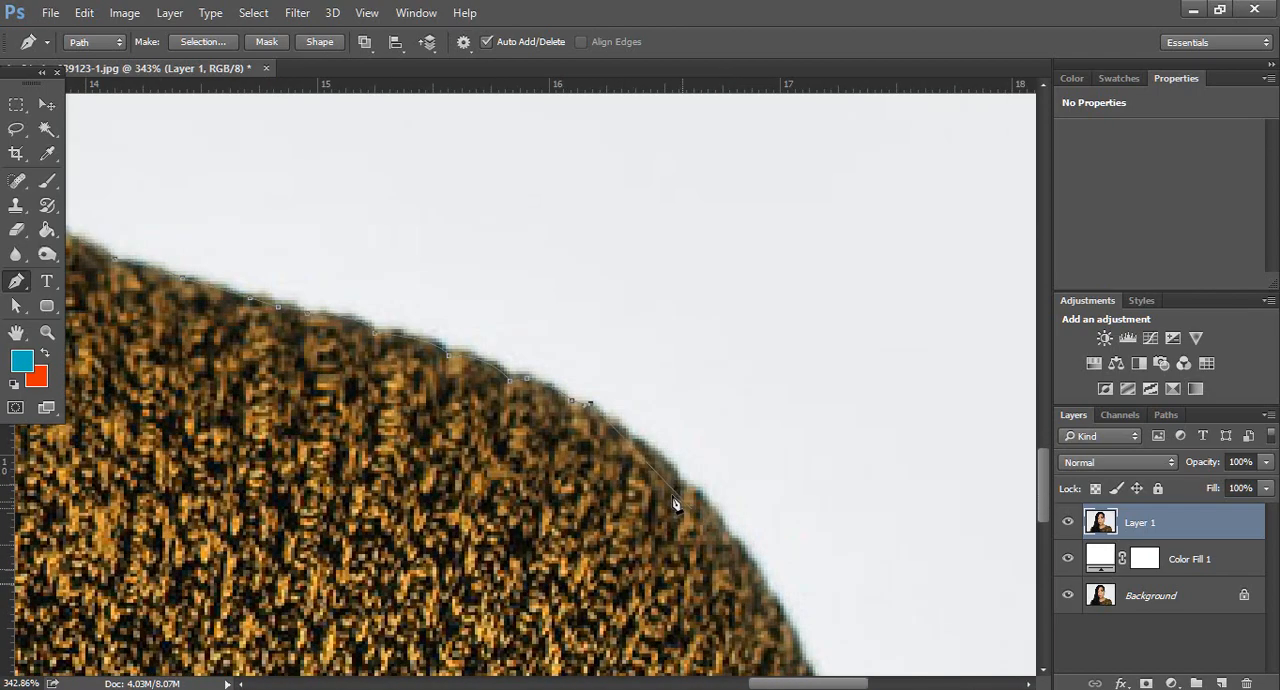
drag(680, 478, 706, 507)
drag(706, 498, 713, 492)
click(701, 491)
click(764, 583)
Continue the path down the outer edge of the sweater sleeve with curved anchors until it meets the photo's lower edge
scroll(783, 586, down, 3)
scroll(783, 577, right, 3)
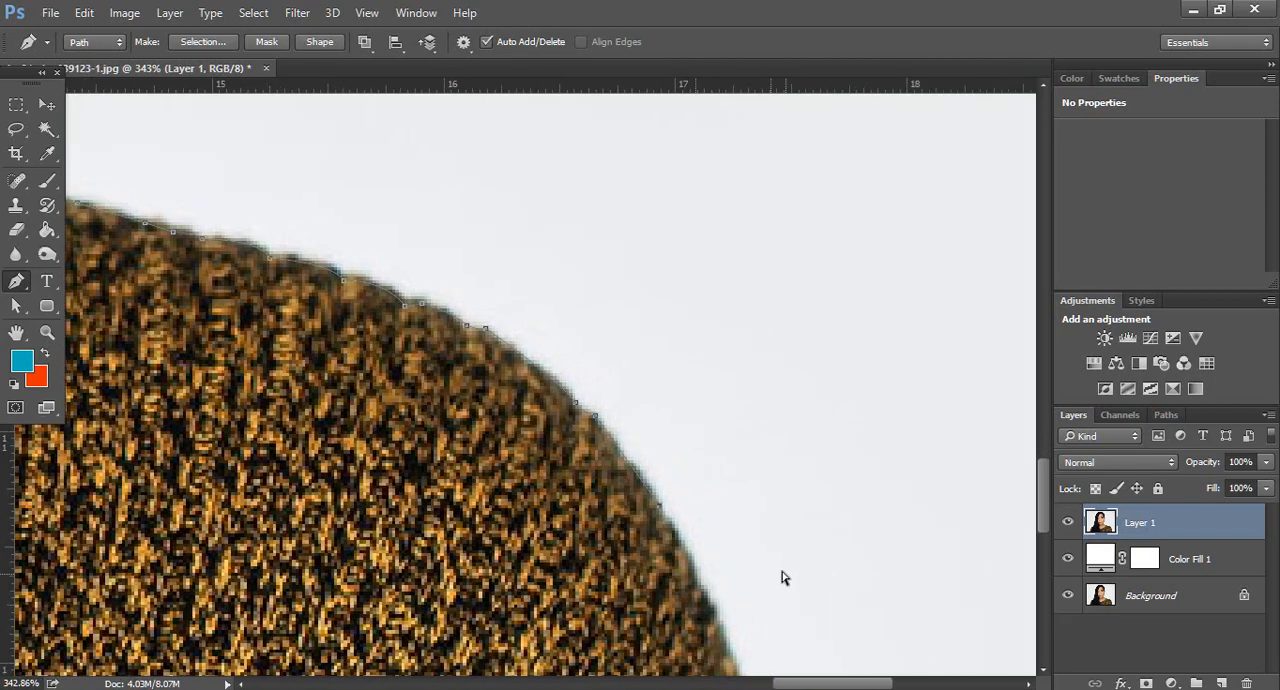
scroll(768, 553, down, 3)
scroll(745, 555, down, 5)
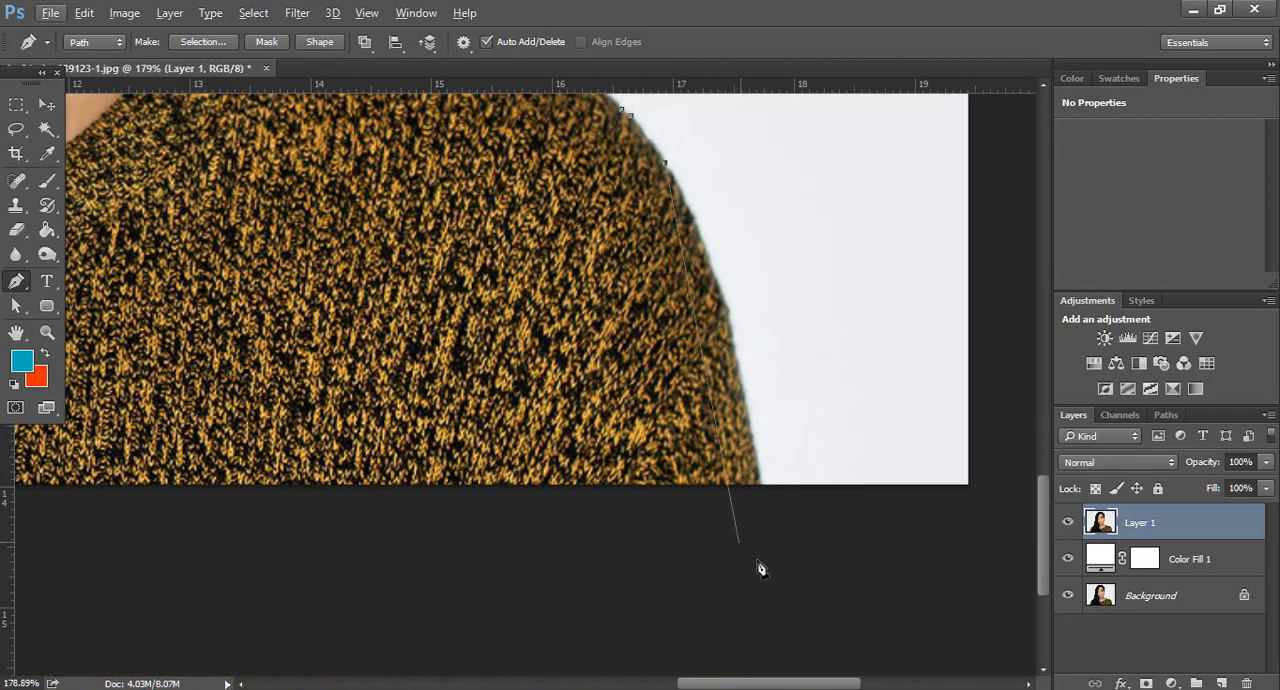
scroll(717, 362, up, 2)
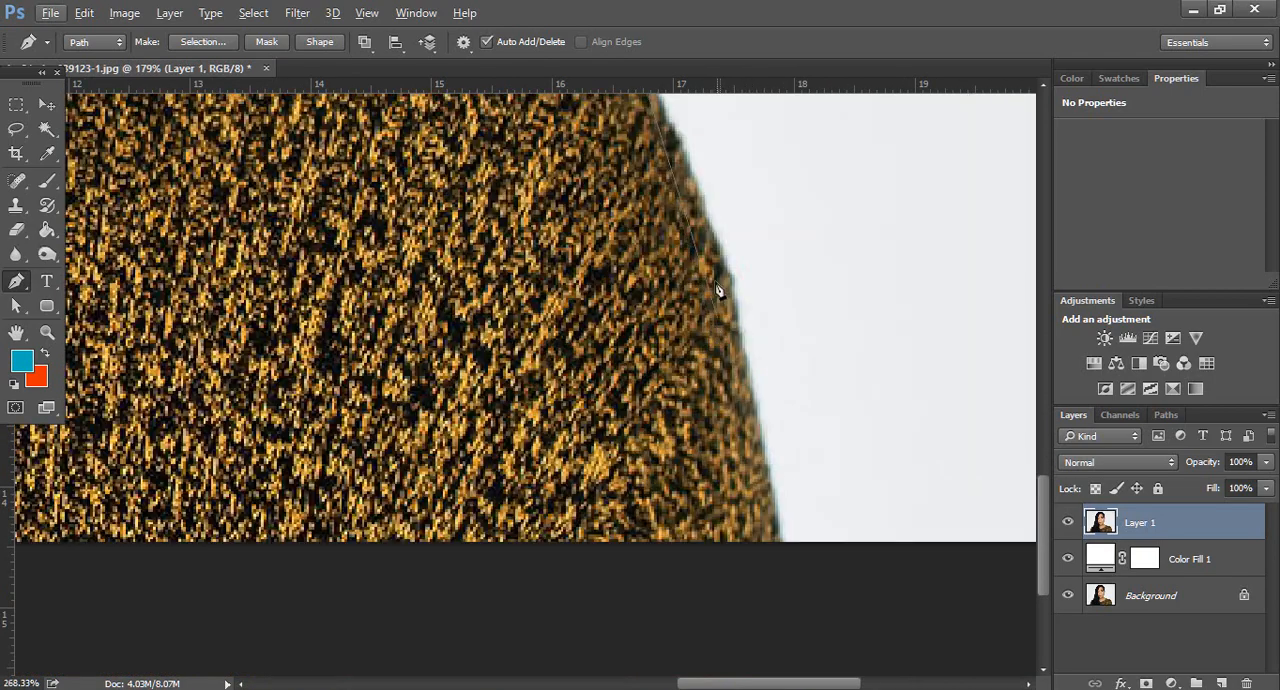
scroll(734, 355, up, 2)
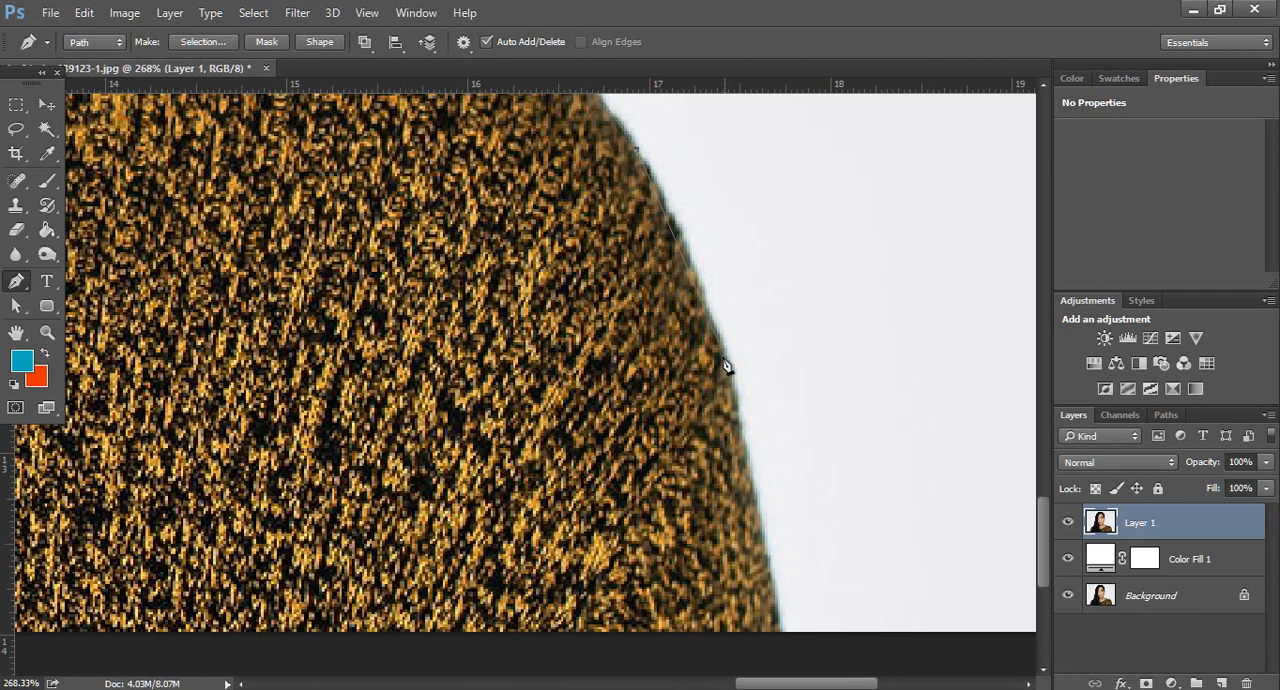
drag(724, 362, 741, 439)
scroll(765, 440, down, 2)
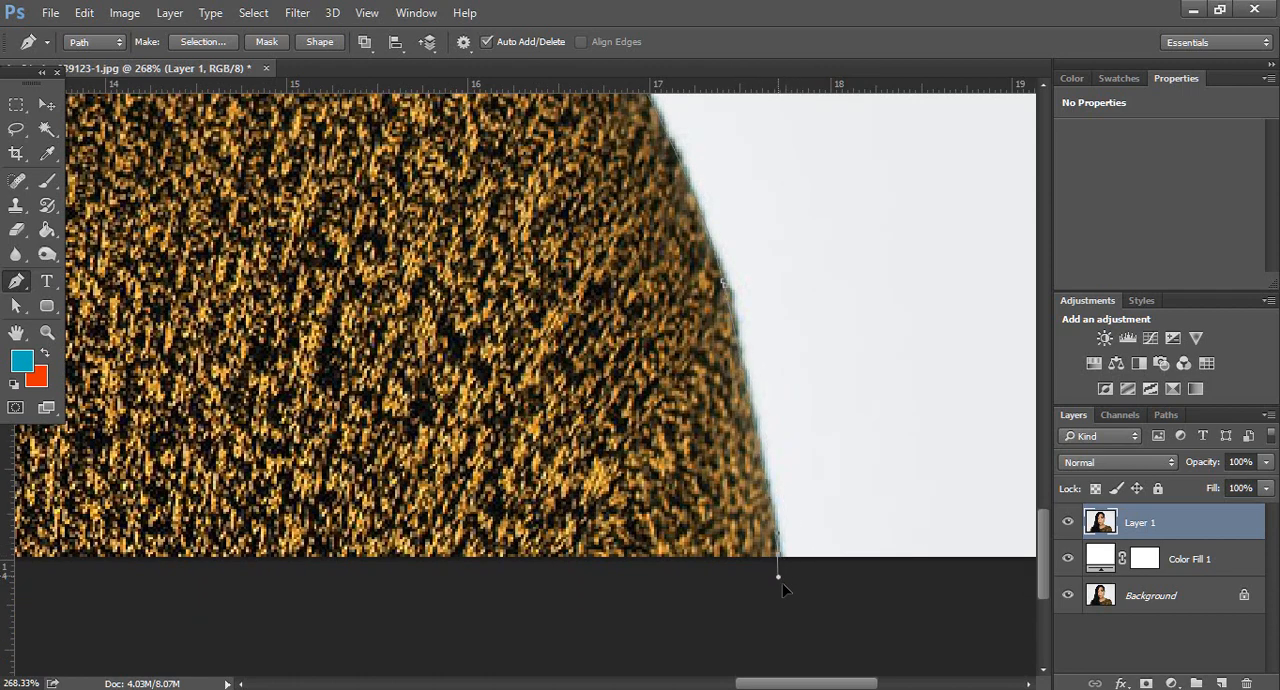
drag(783, 587, 789, 627)
scroll(781, 563, down, 5)
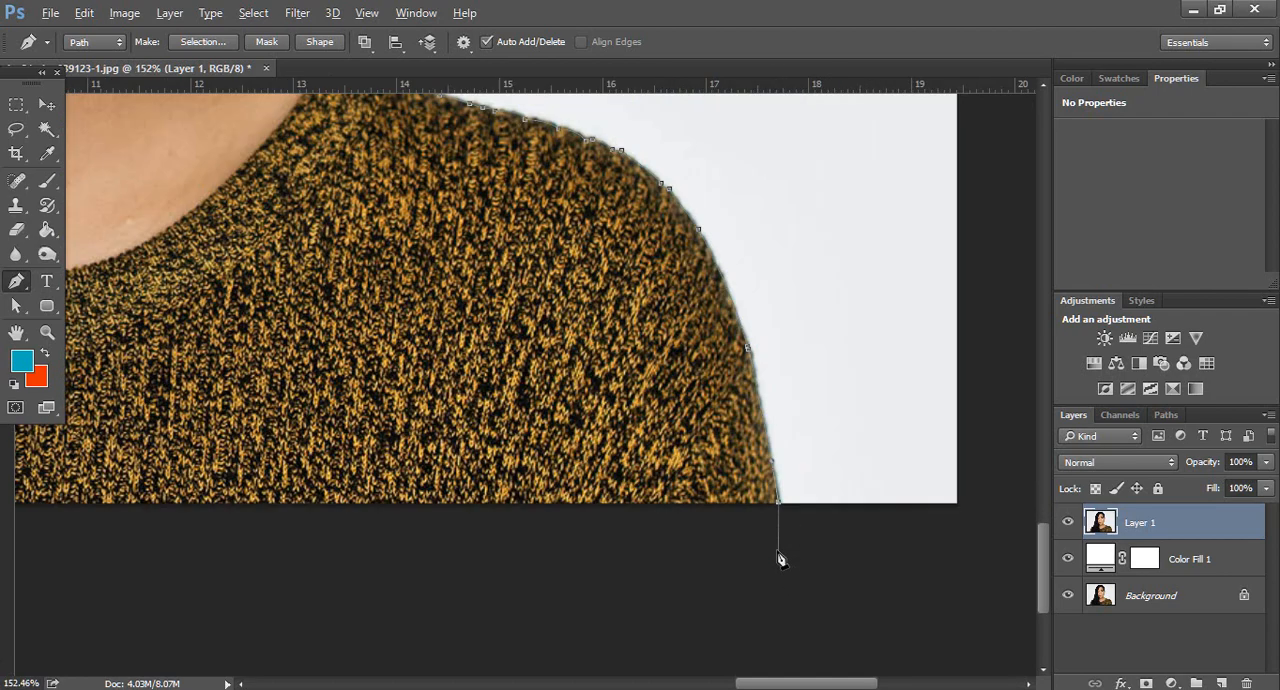
Loop the path around the outside of the whole photo and close it at the starting anchor by the opposite sleeve
scroll(789, 575, down, 5)
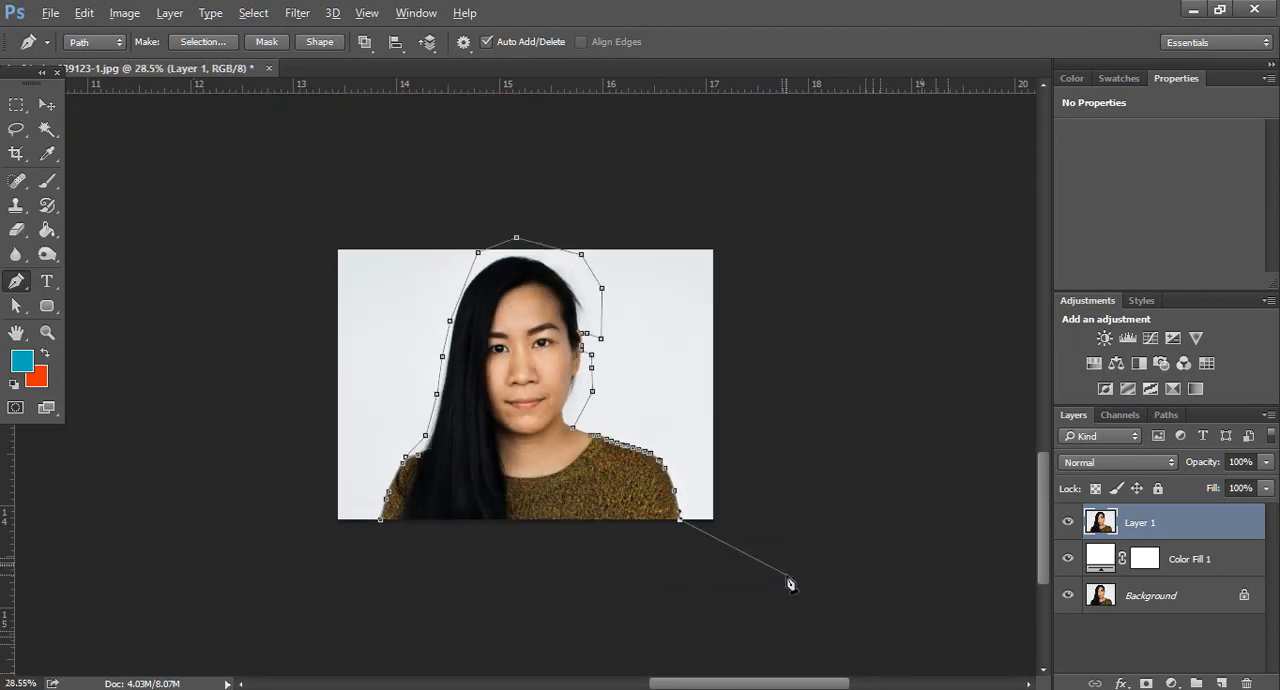
click(759, 576)
drag(817, 338, 817, 312)
click(786, 200)
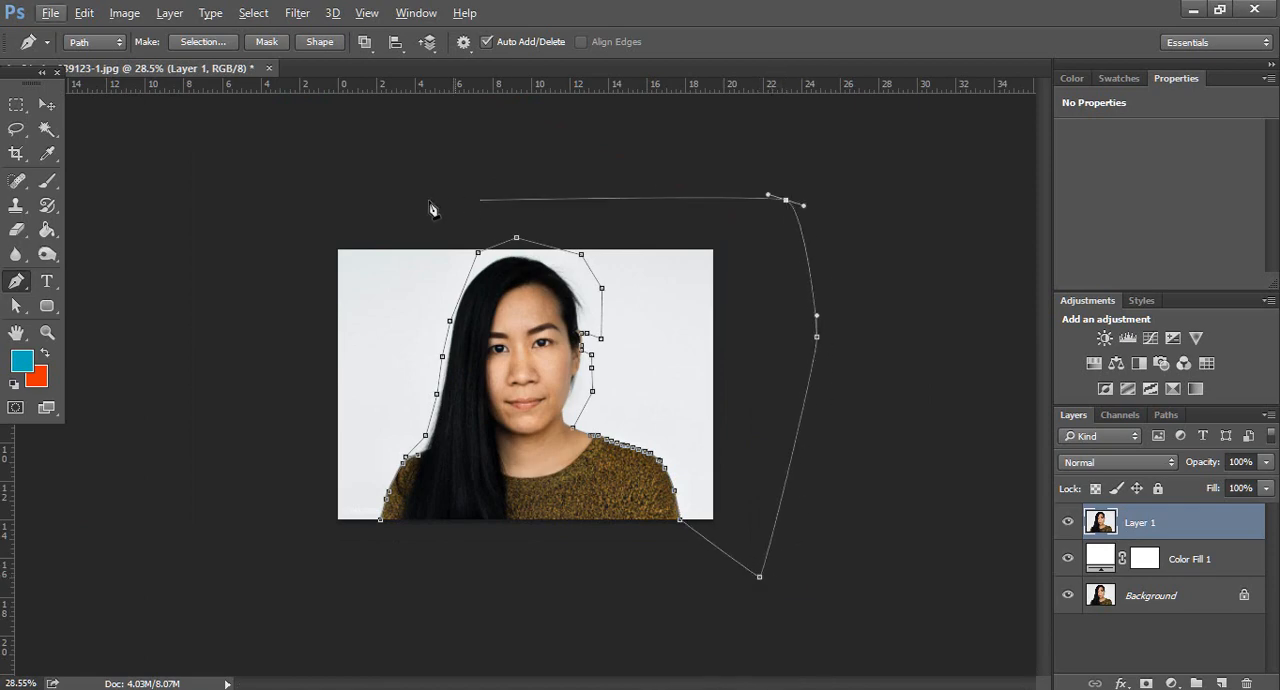
click(415, 203)
drag(263, 258, 254, 289)
drag(251, 490, 274, 537)
drag(377, 600, 394, 585)
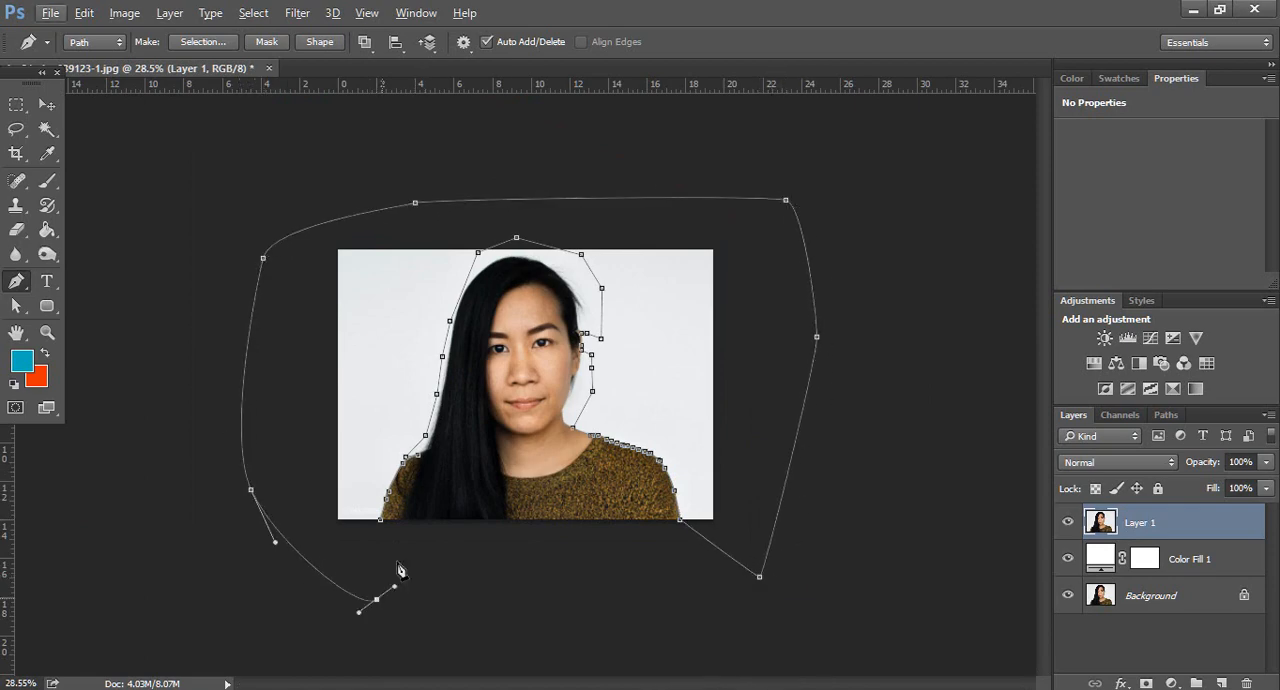
click(381, 521)
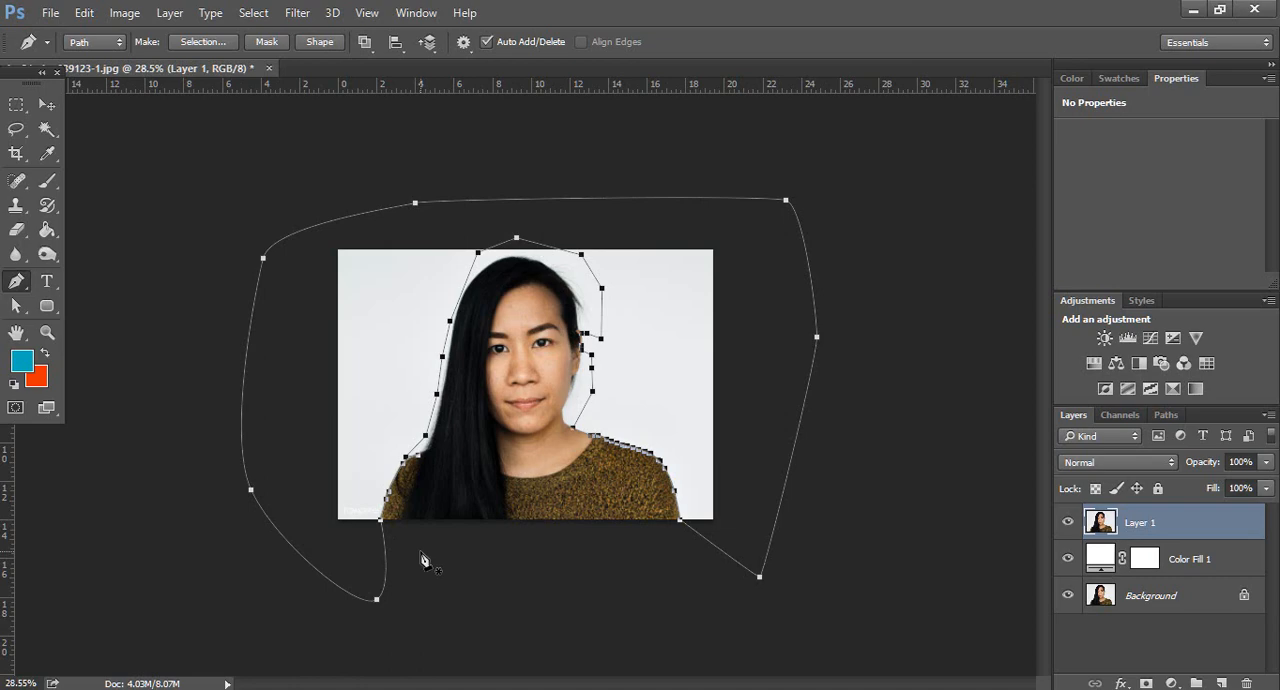
Convert the closed path into a selection, delete the enclosed background from Layer 1, and deselect
key(ctrl+Return)
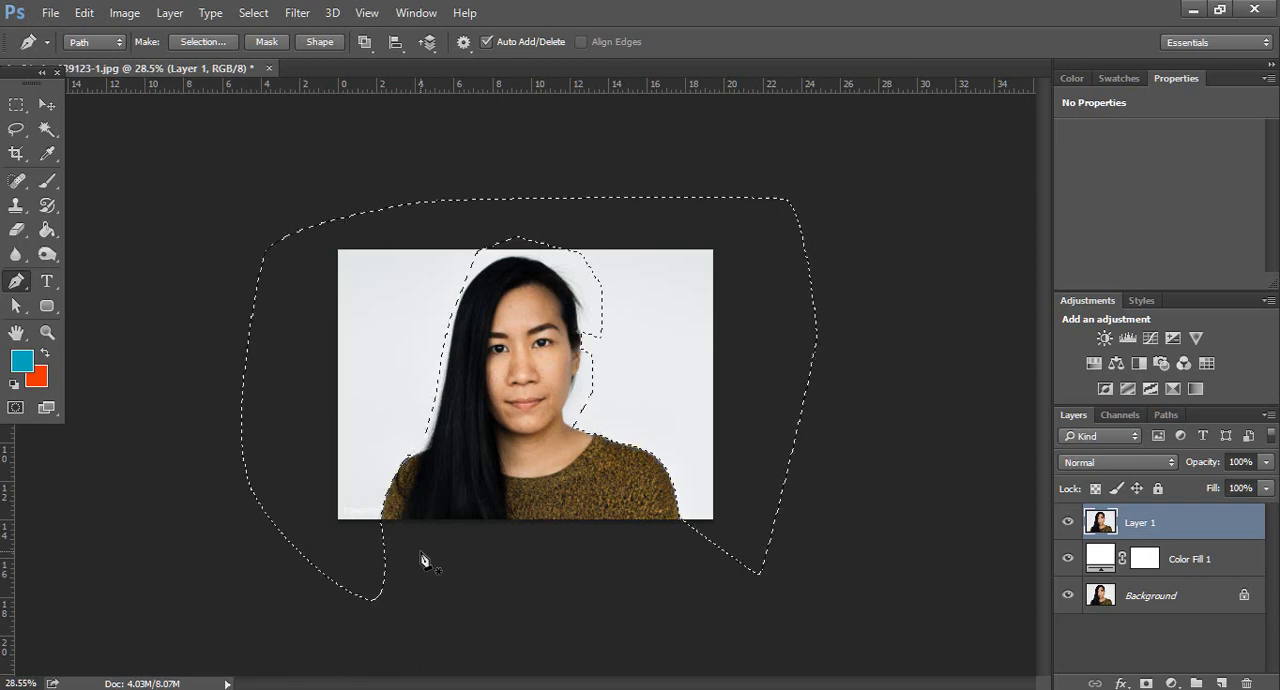
key(Delete)
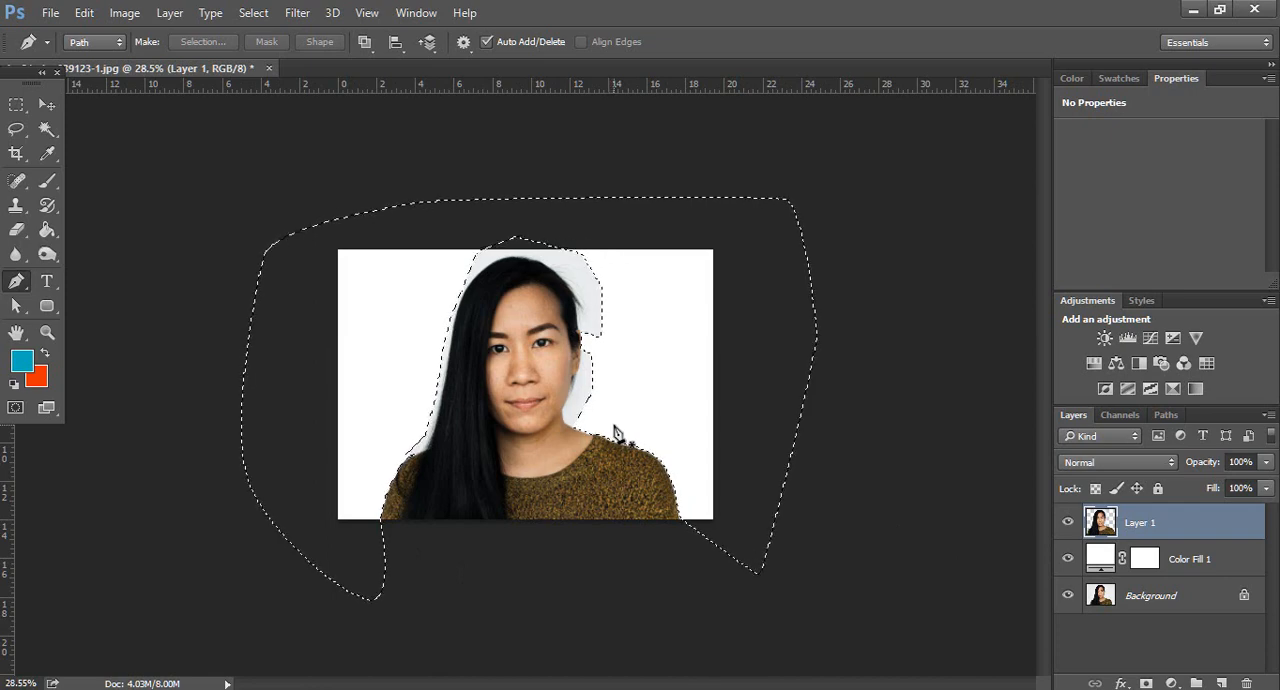
key(ctrl+d)
Select the woman's hair, face, neck and sweater with the Quick Selection tool
click(45, 131)
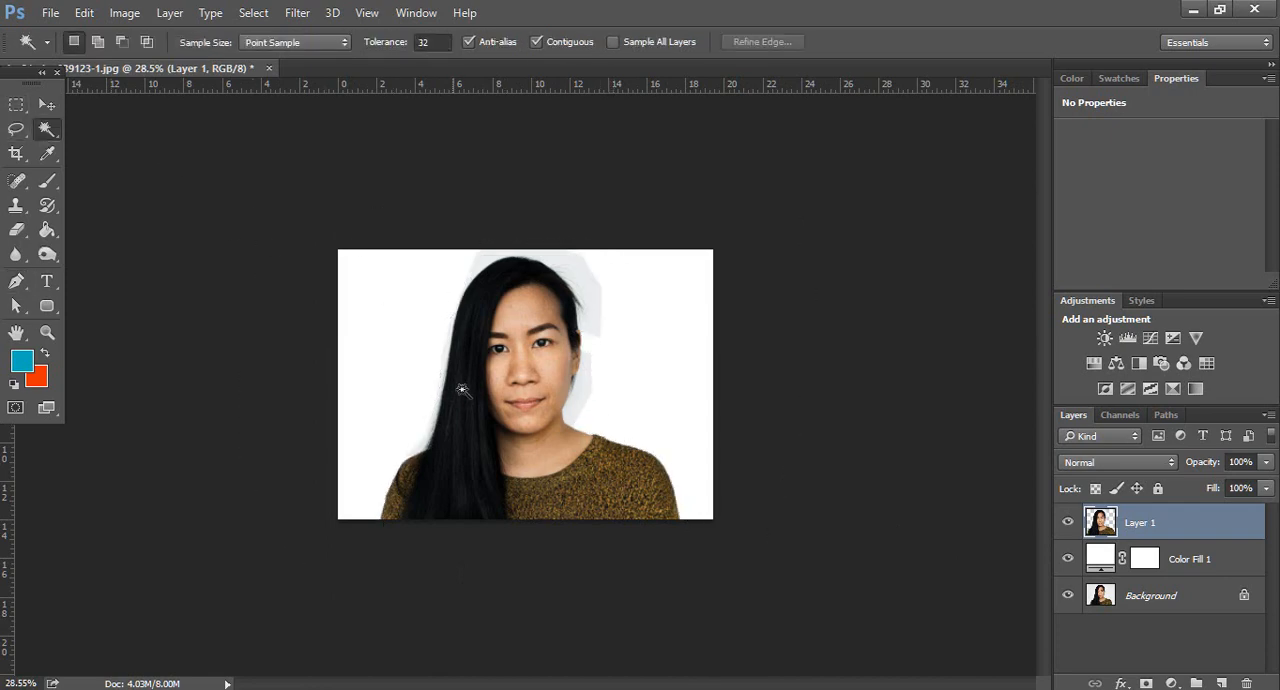
mouse_move(47, 130)
mouse_down()
mouse_move(131, 145)
mouse_move(130, 127)
mouse_up()
scroll(490, 482, up, 2)
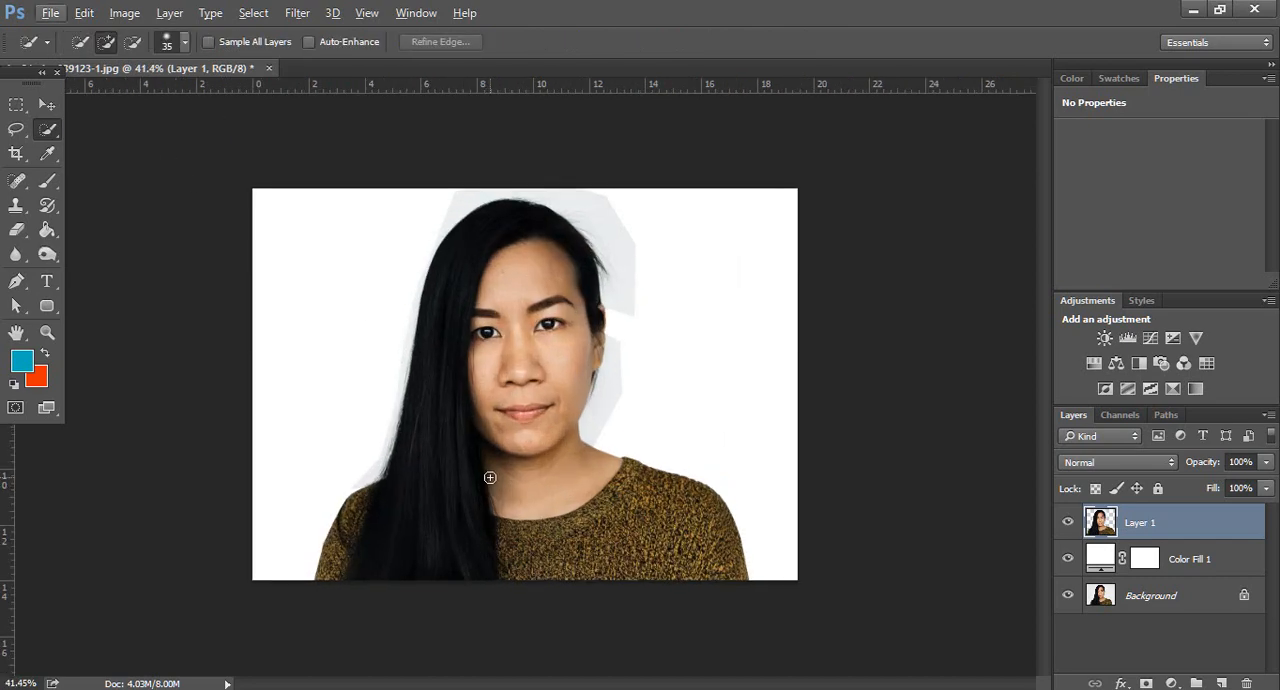
mouse_move(413, 554)
mouse_down()
mouse_move(366, 566)
mouse_move(367, 502)
mouse_move(424, 474)
mouse_move(497, 272)
mouse_up()
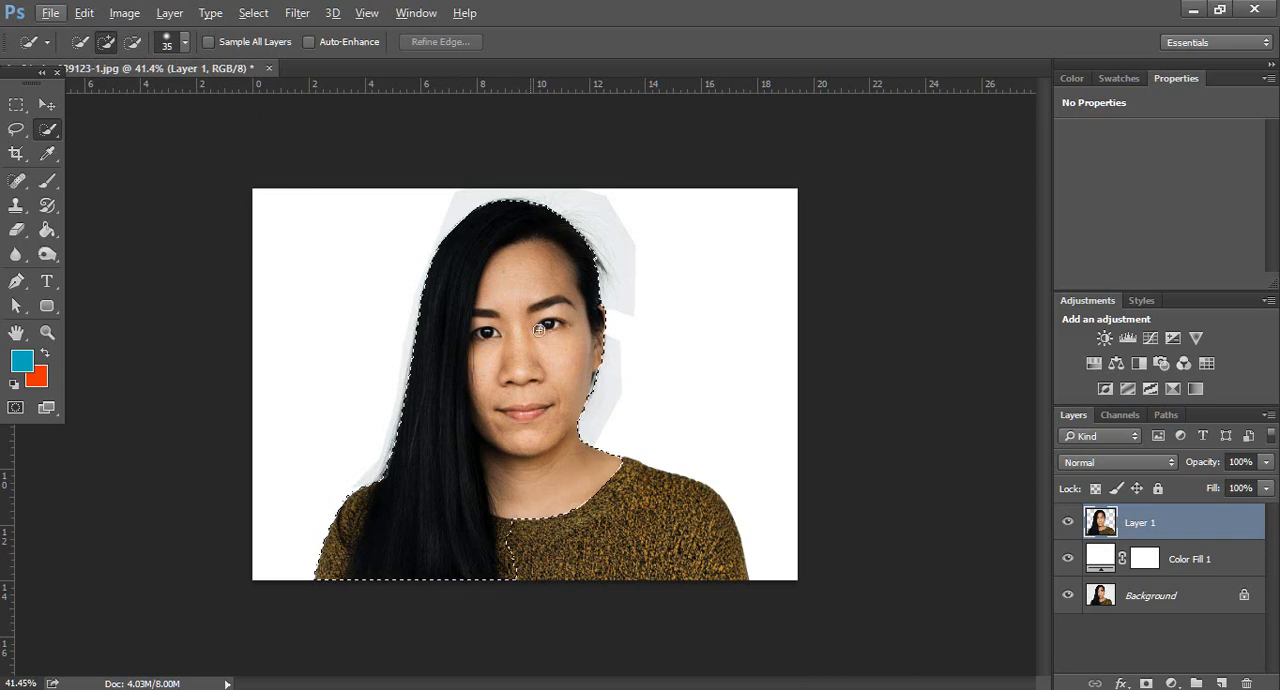
mouse_move(612, 563)
mouse_down()
mouse_move(740, 566)
mouse_move(686, 477)
mouse_move(590, 452)
mouse_up()
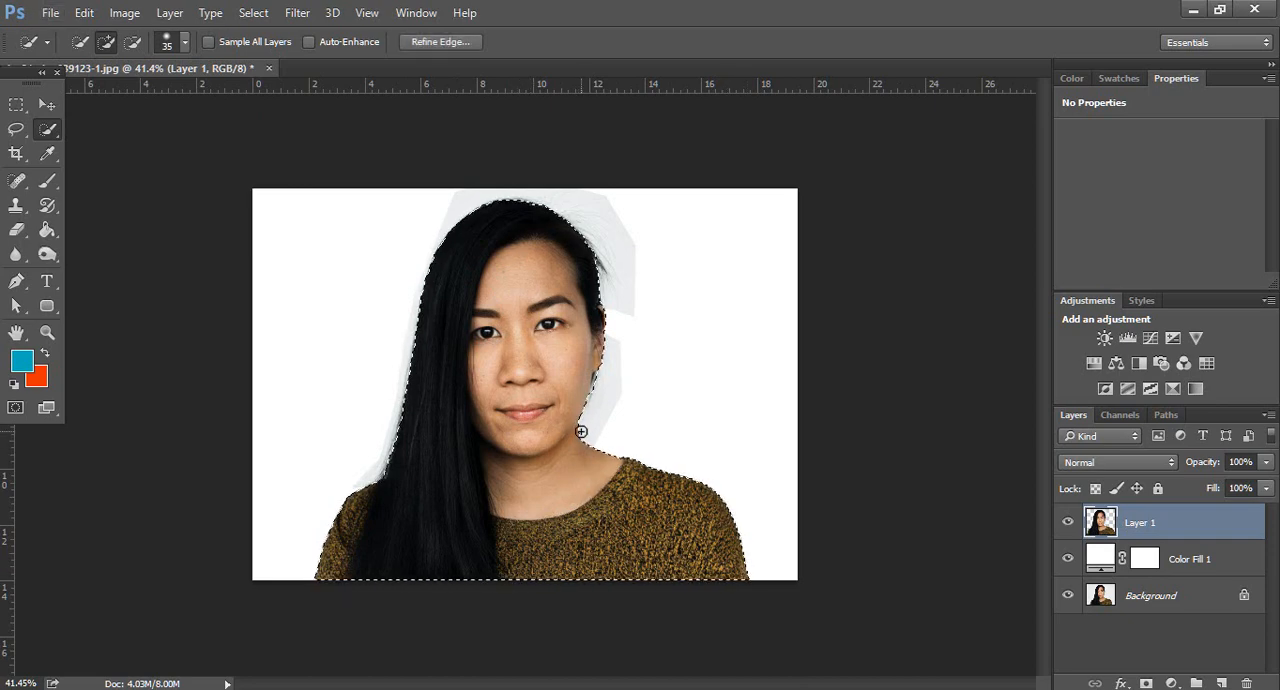
Subtract the background area below the earlobe, beside the jaw, from the selection
scroll(599, 412, up, 5)
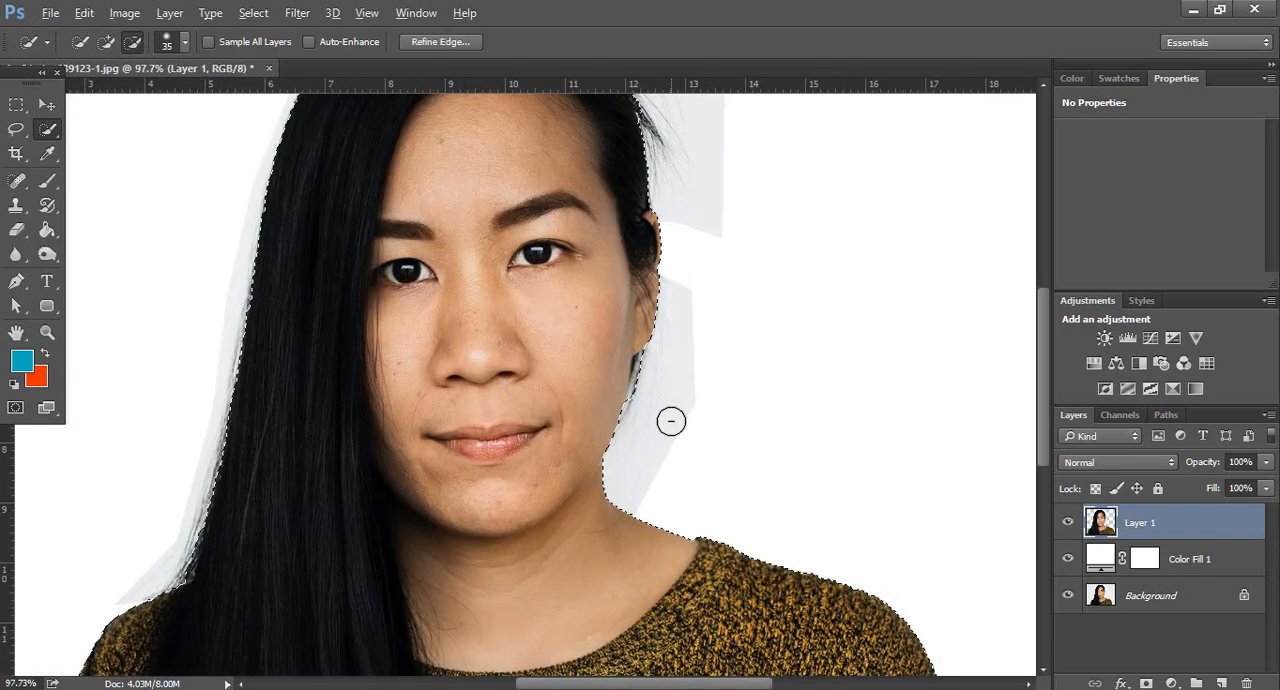
scroll(652, 415, up, 2)
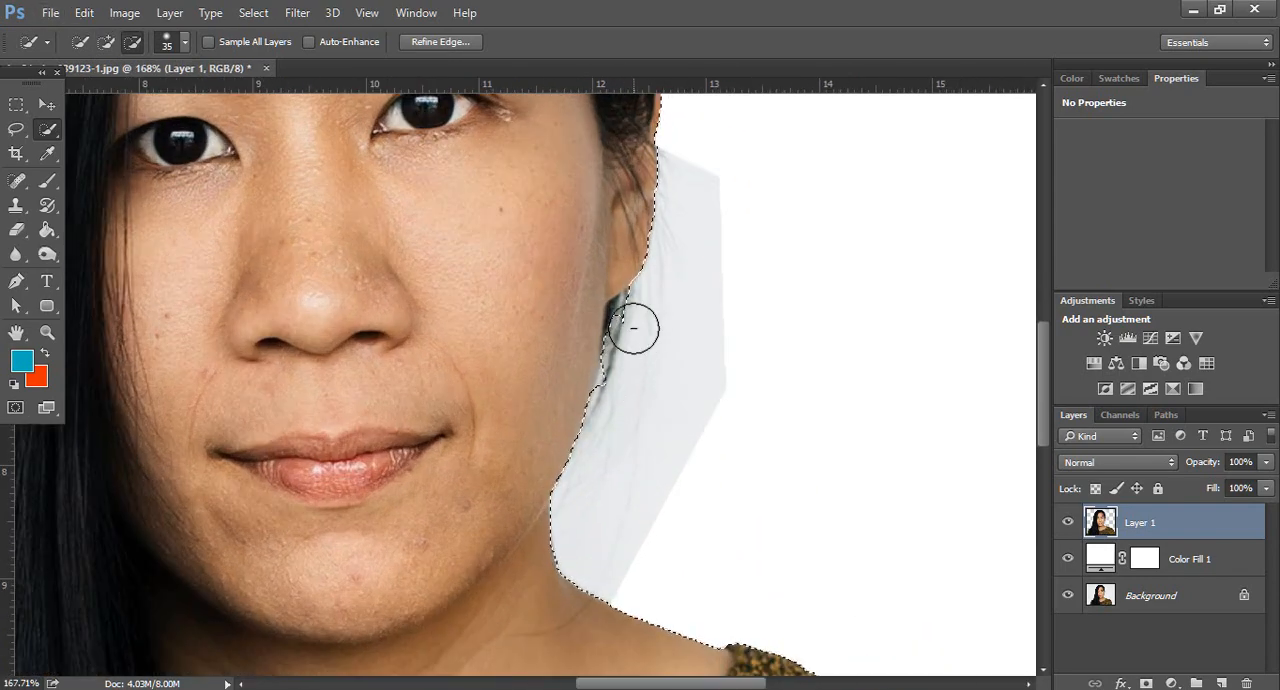
drag(637, 317, 637, 340)
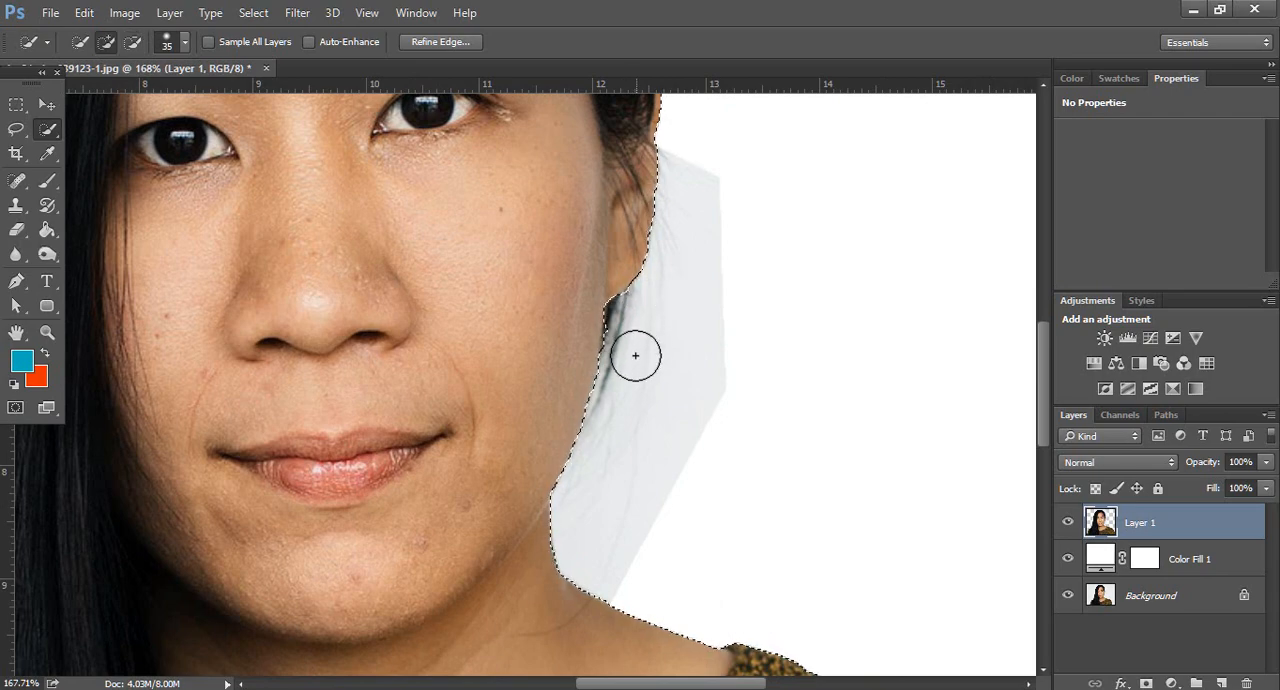
Open Refine Edge and brush over the loose hair from the crown past the ear and down along the jaw
scroll(638, 365, down, 5)
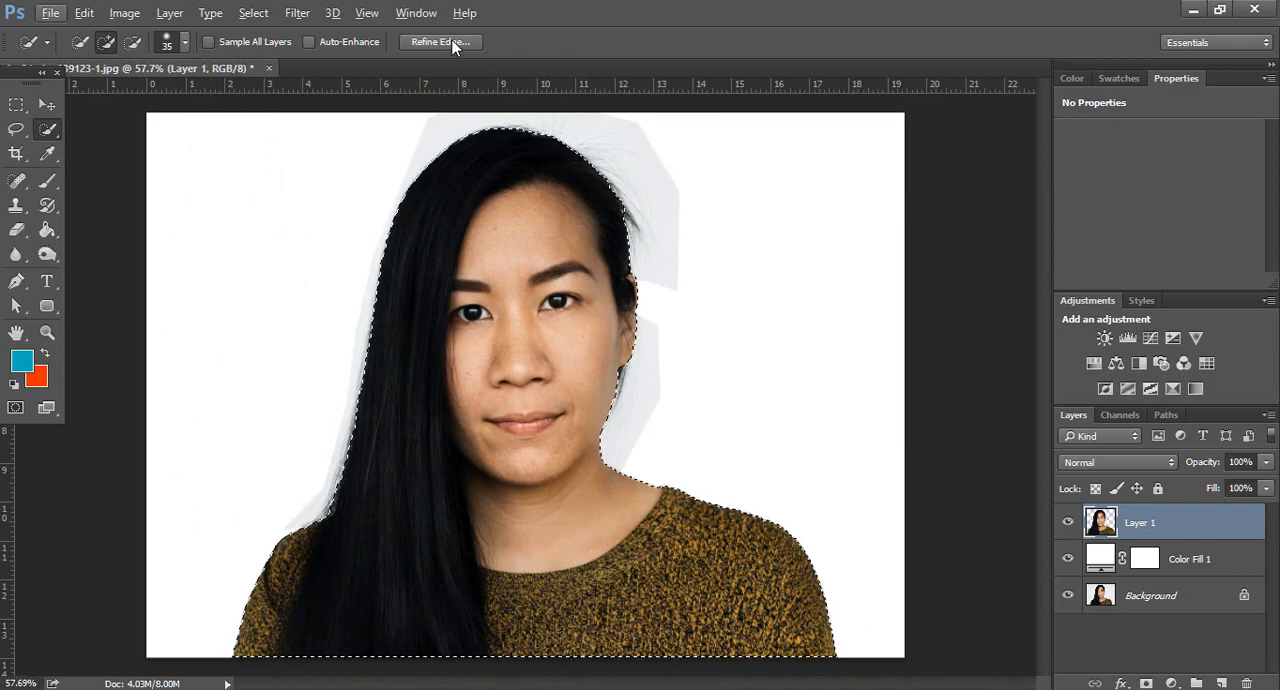
key(ctrl+alt+r)
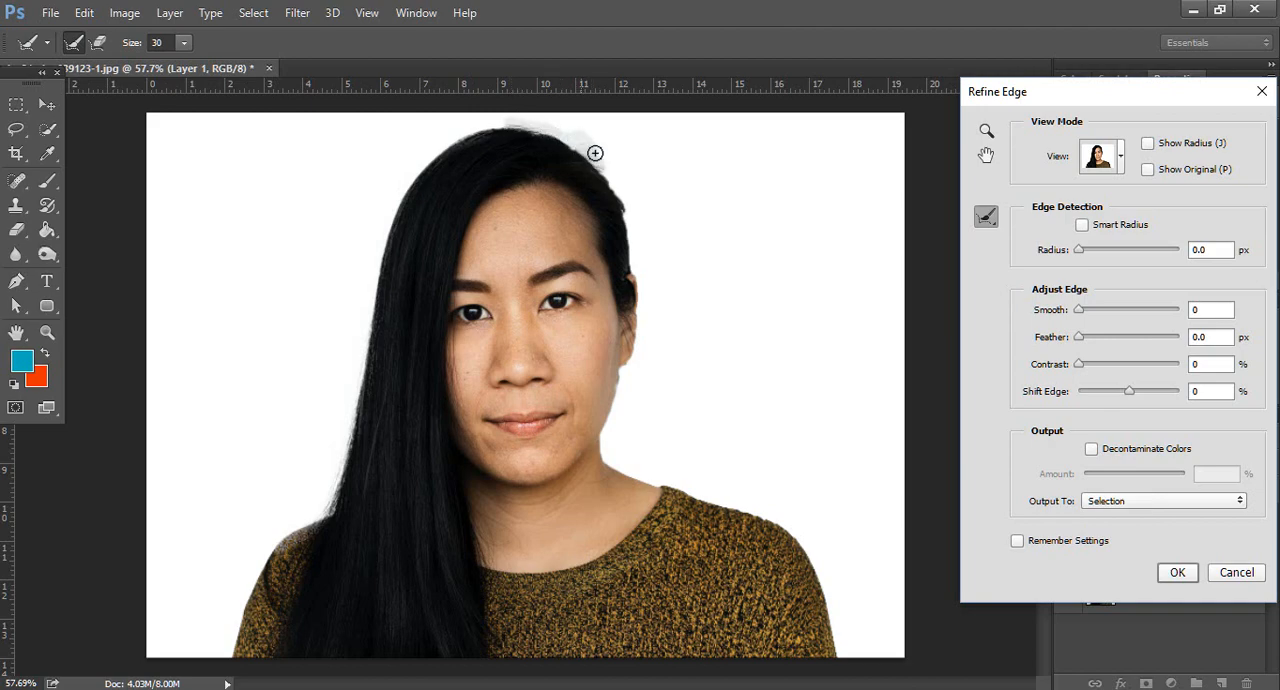
mouse_move(595, 153)
mouse_down()
mouse_move(619, 196)
mouse_move(600, 177)
mouse_move(622, 182)
mouse_move(630, 222)
mouse_move(622, 181)
mouse_move(653, 241)
mouse_up()
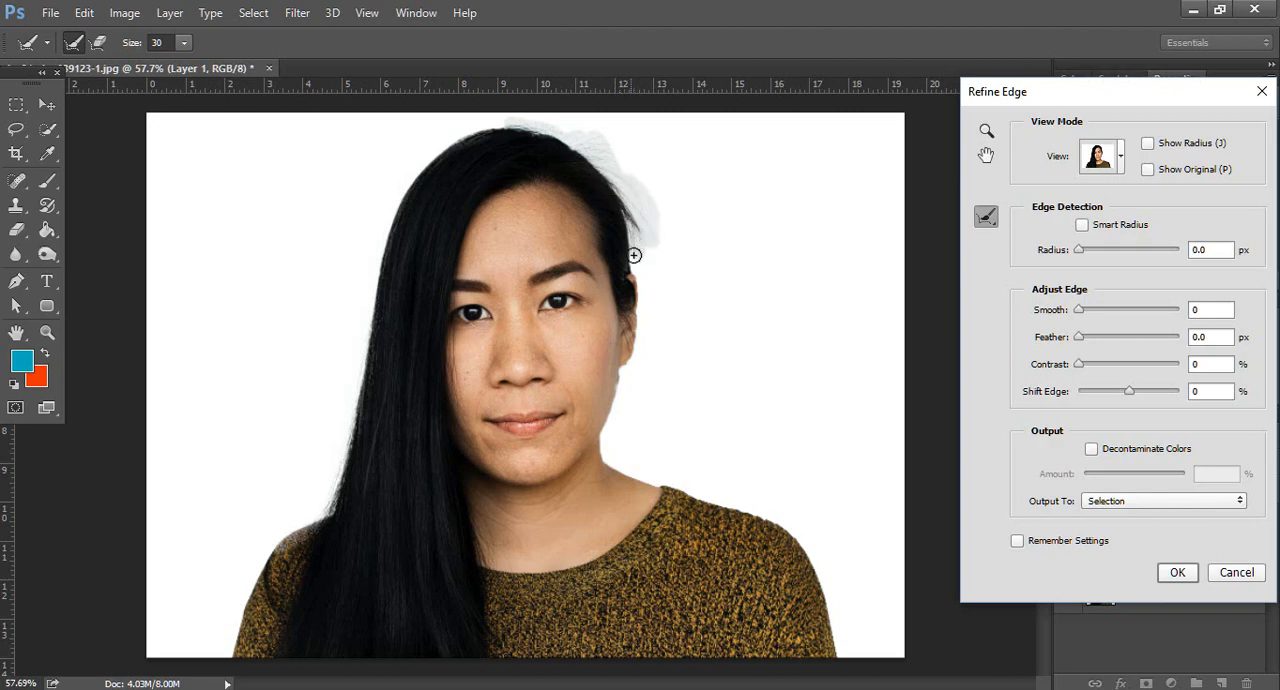
mouse_move(638, 298)
mouse_down()
mouse_move(657, 278)
mouse_move(634, 276)
mouse_up()
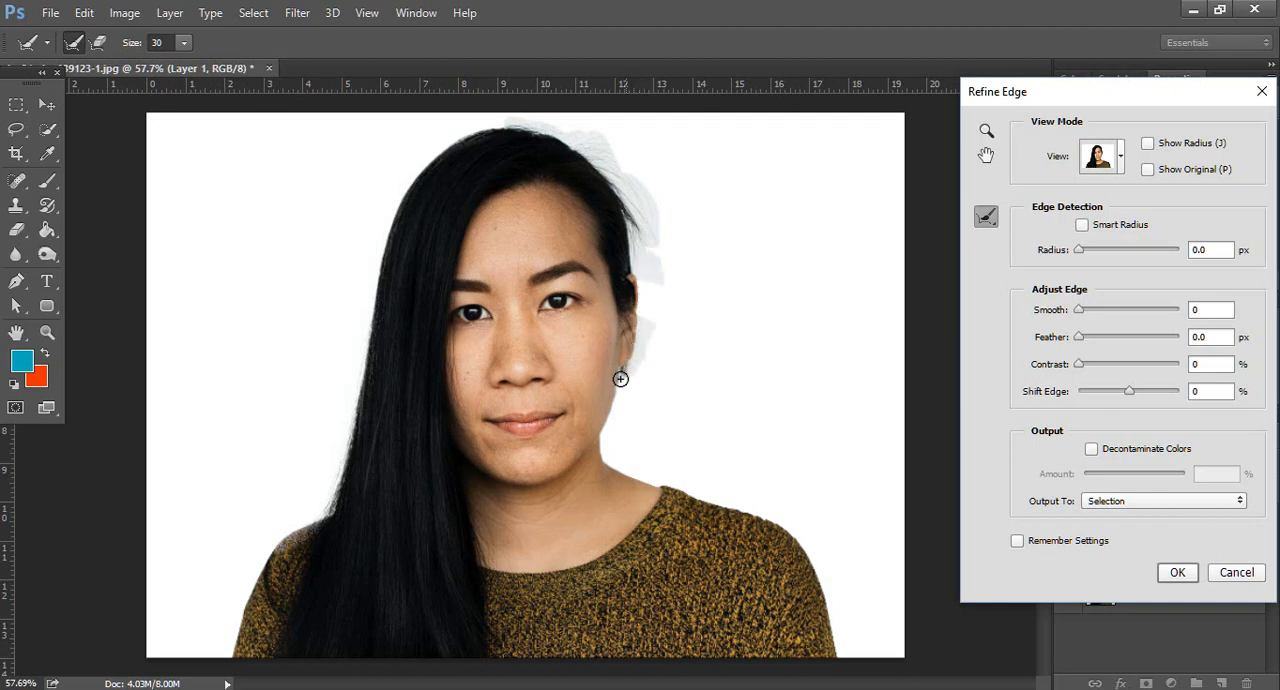
mouse_move(617, 413)
mouse_down()
mouse_move(612, 478)
mouse_move(619, 413)
mouse_up()
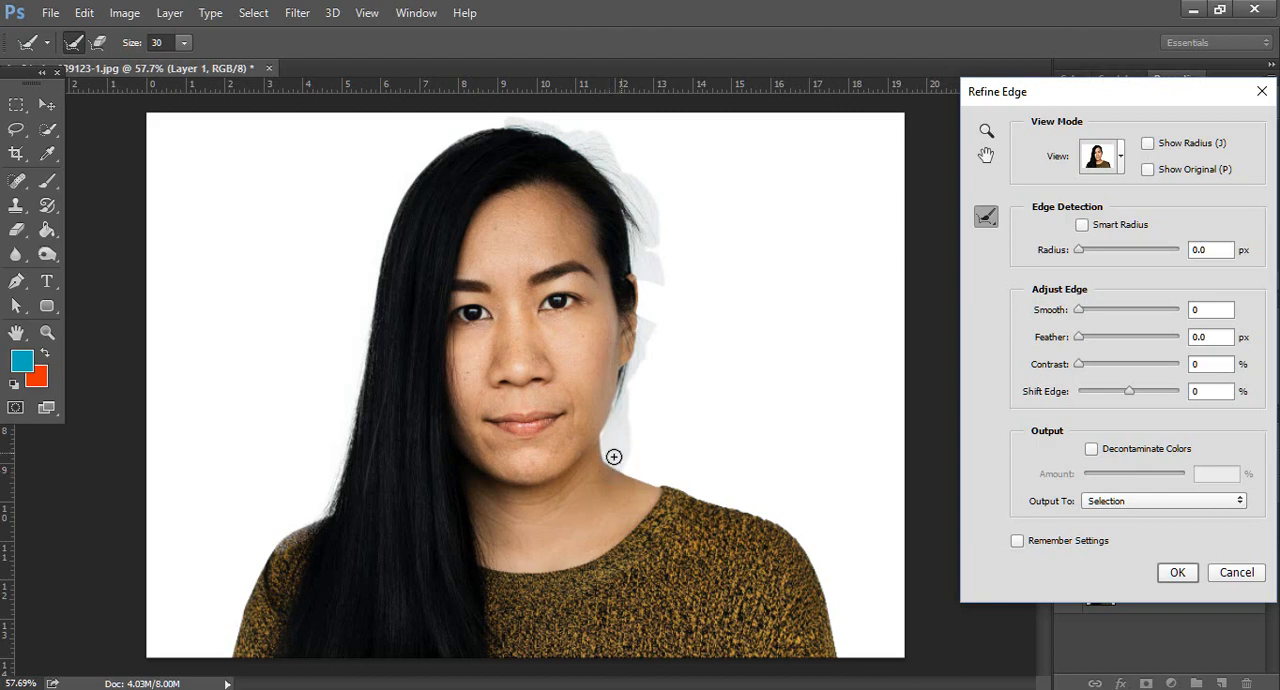
drag(614, 369, 634, 383)
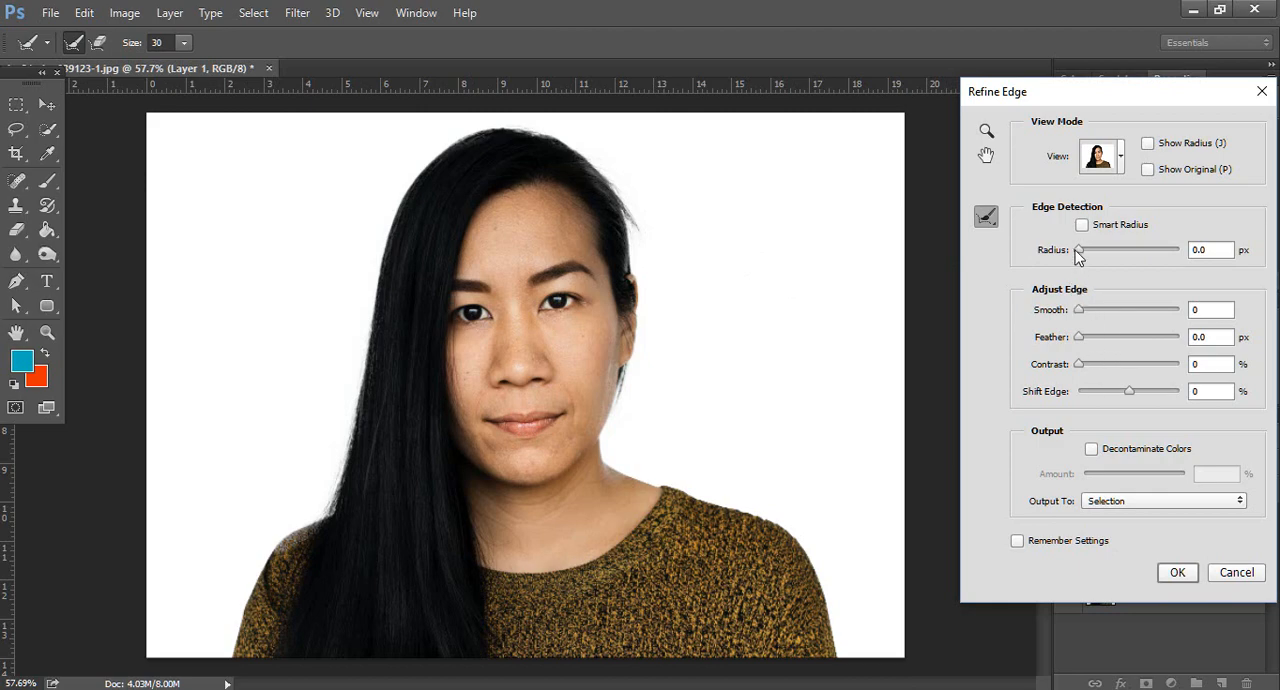
Adjust the edge detection radius slightly and apply the refinement with Selection as the output
drag(1081, 250, 1086, 251)
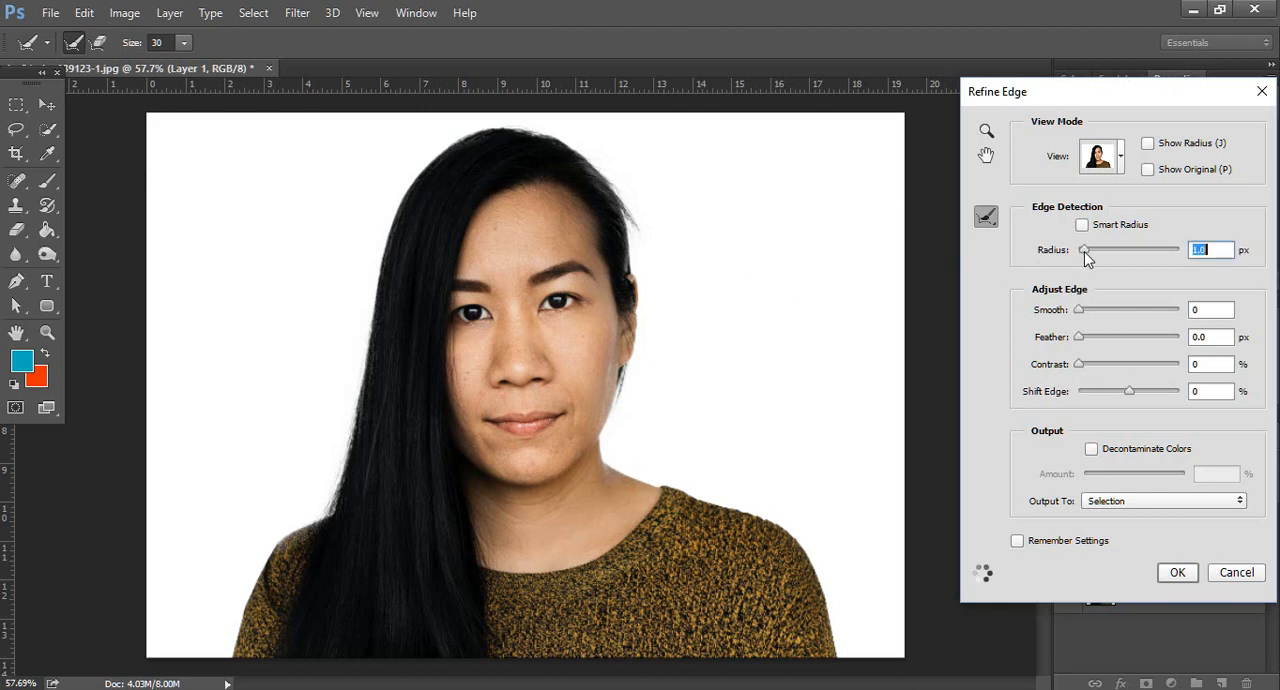
key(Down)
click(1174, 576)
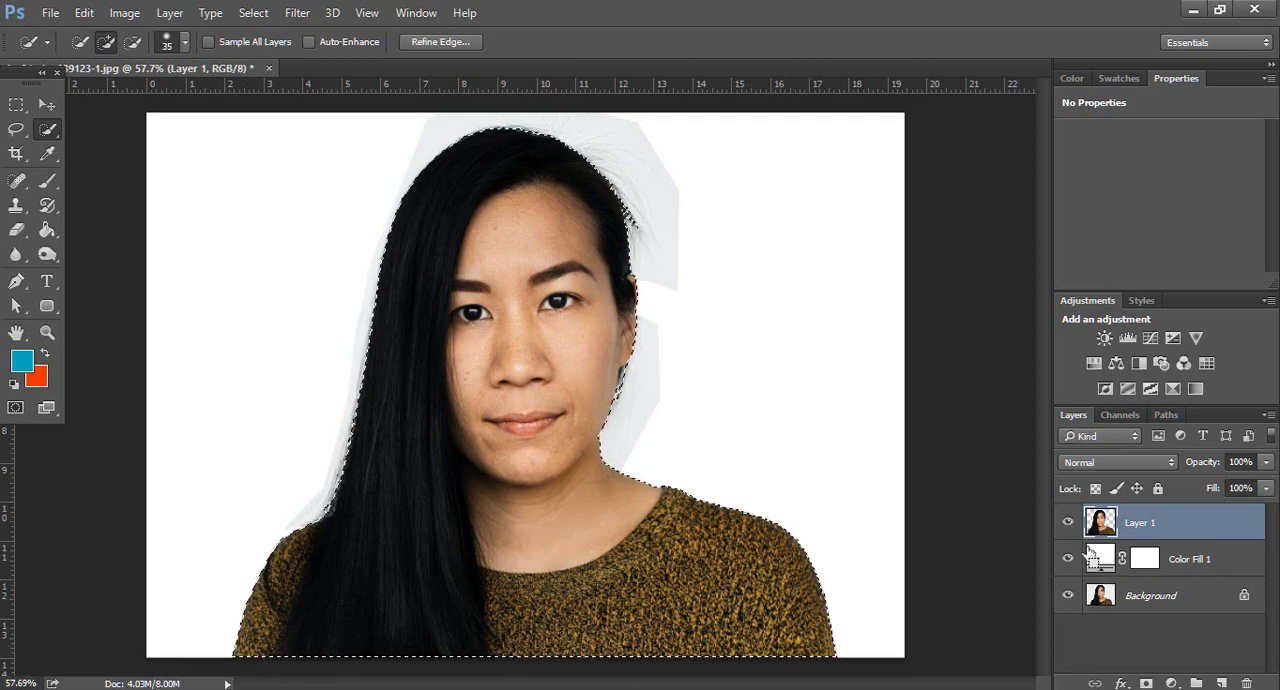
Invert the selection, delete the remaining background around the woman from Layer 1, and deselect
key(ctrl+shift+i)
key(Delete)
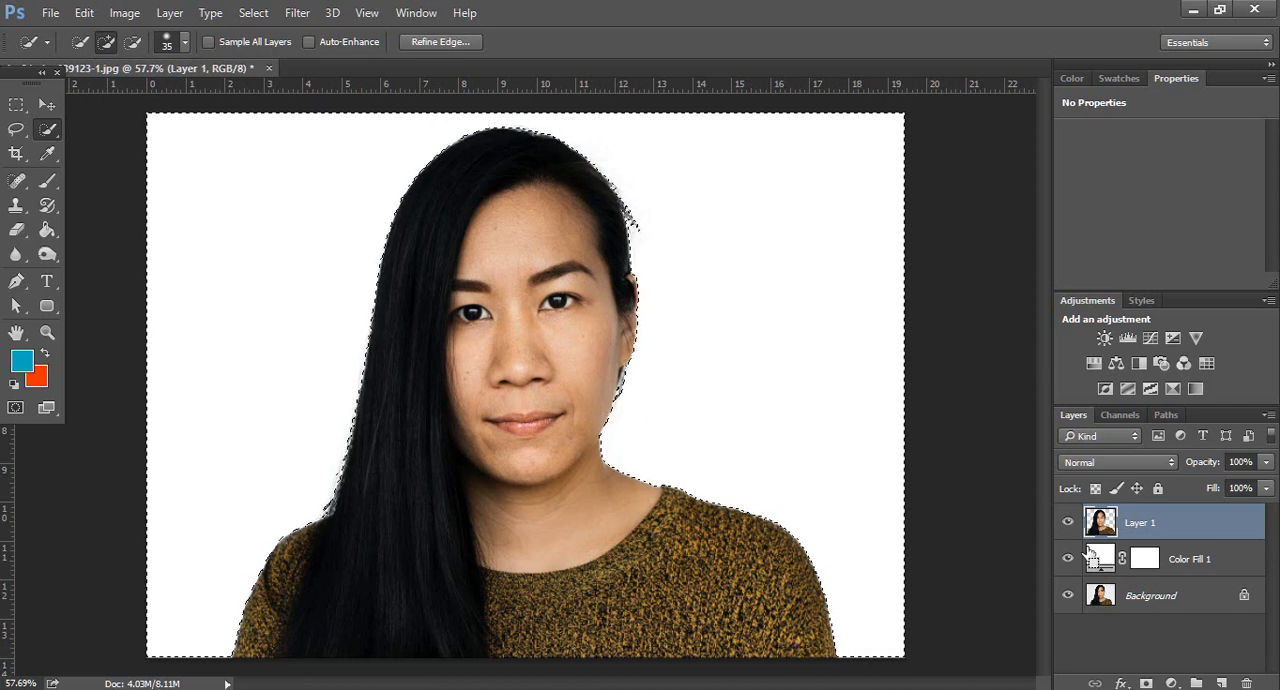
key(ctrl+d)
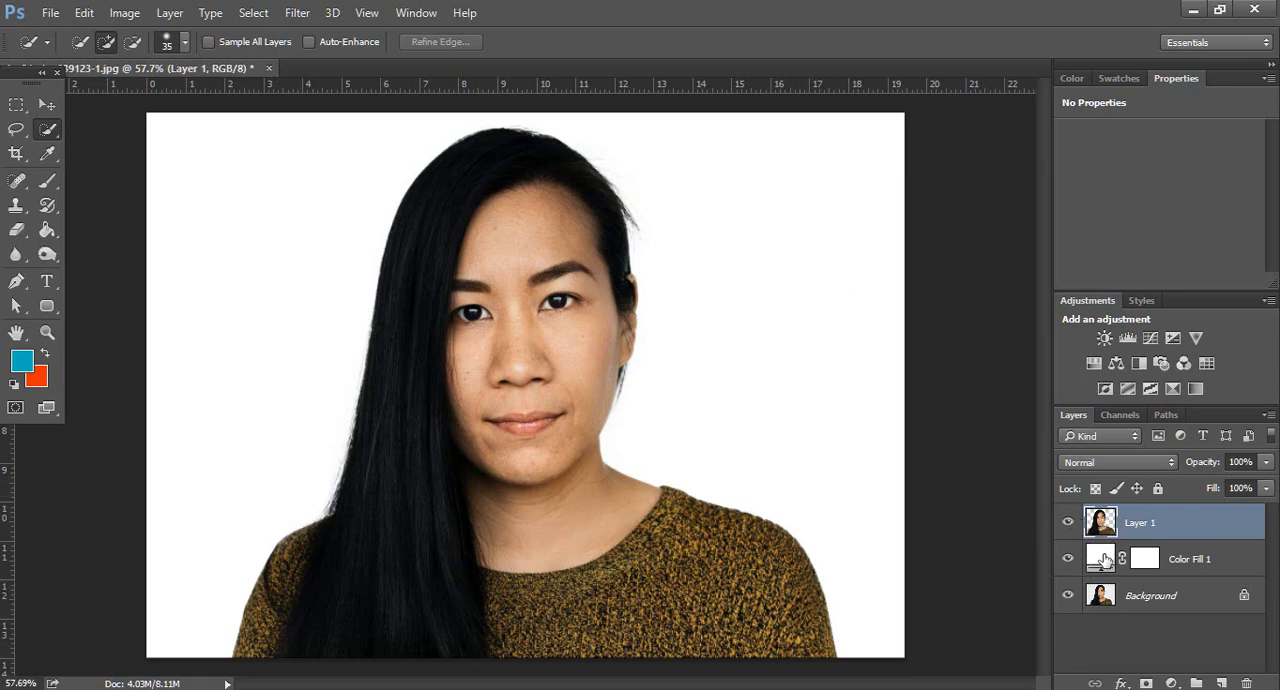
Change the Color Fill 1 layer's color to dark red #390000, trying red and black shades first
double_click(1104, 558)
text(ff1616)
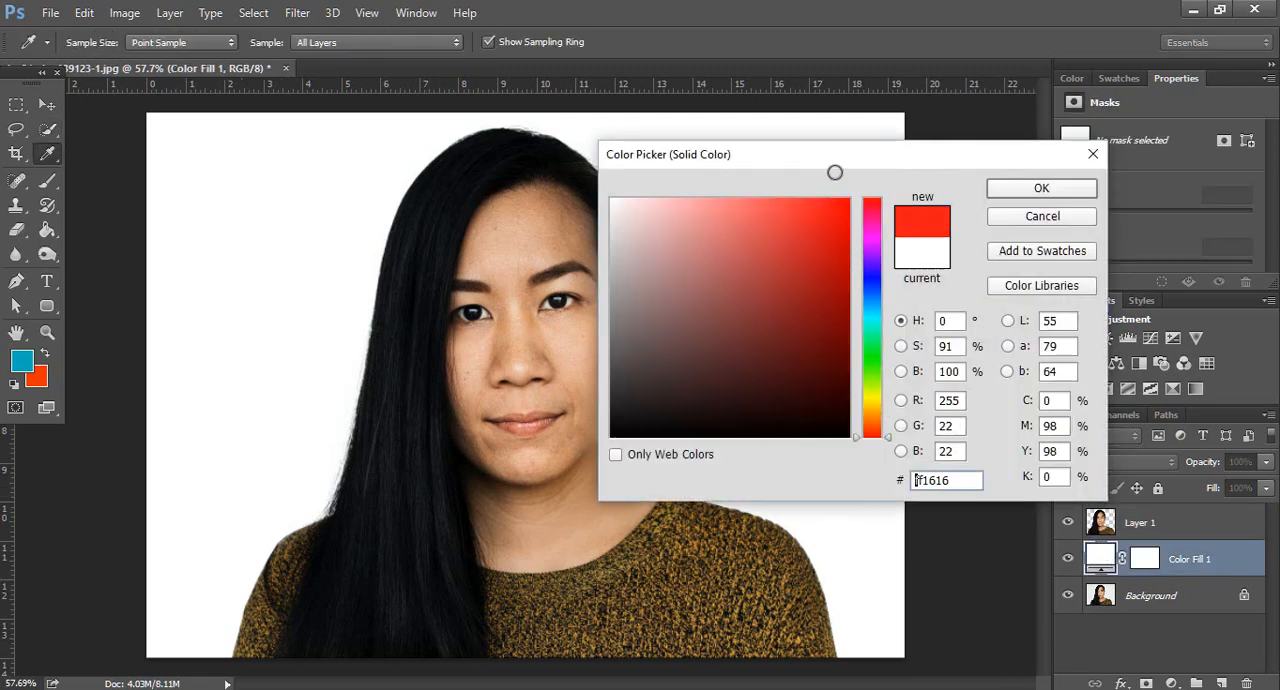
drag(835, 172, 834, 173)
drag(827, 229, 850, 289)
mouse_move(889, 158)
mouse_down()
mouse_move(936, 347)
mouse_move(1088, 222)
mouse_up()
mouse_move(1043, 265)
mouse_down()
mouse_move(981, 371)
mouse_move(811, 371)
mouse_move(850, 295)
mouse_move(940, 340)
mouse_move(956, 437)
mouse_move(889, 449)
mouse_move(857, 500)
mouse_up()
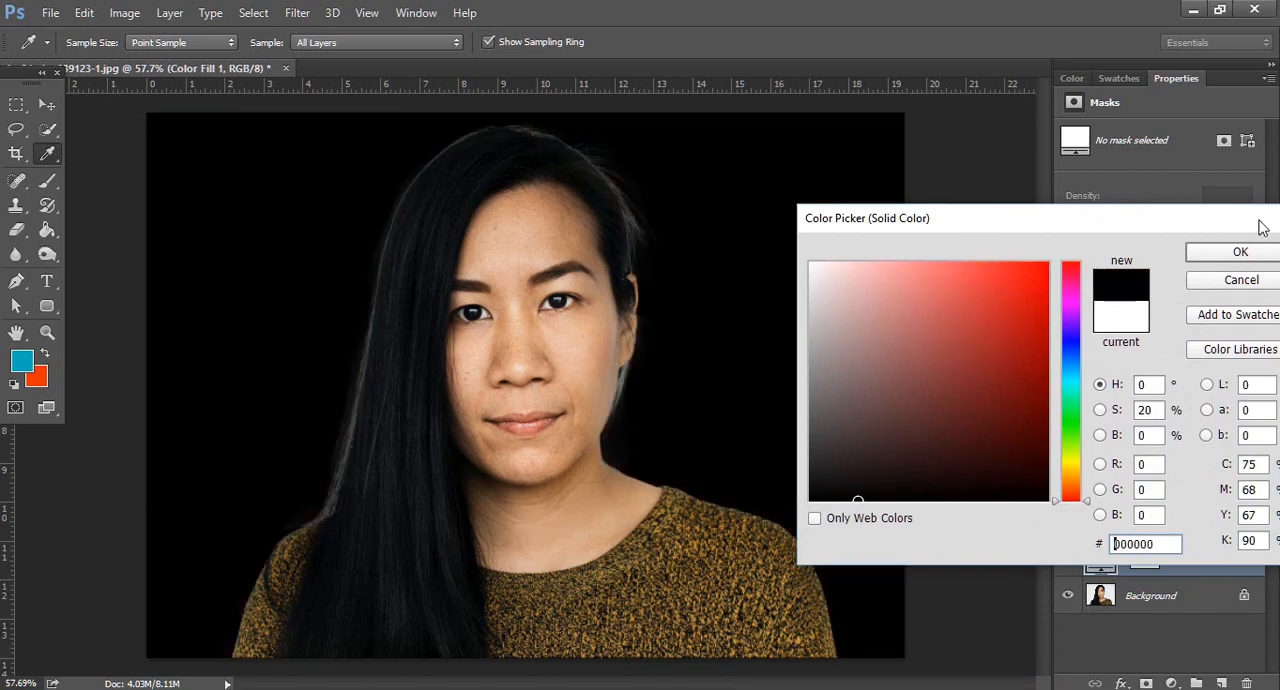
click(1037, 263)
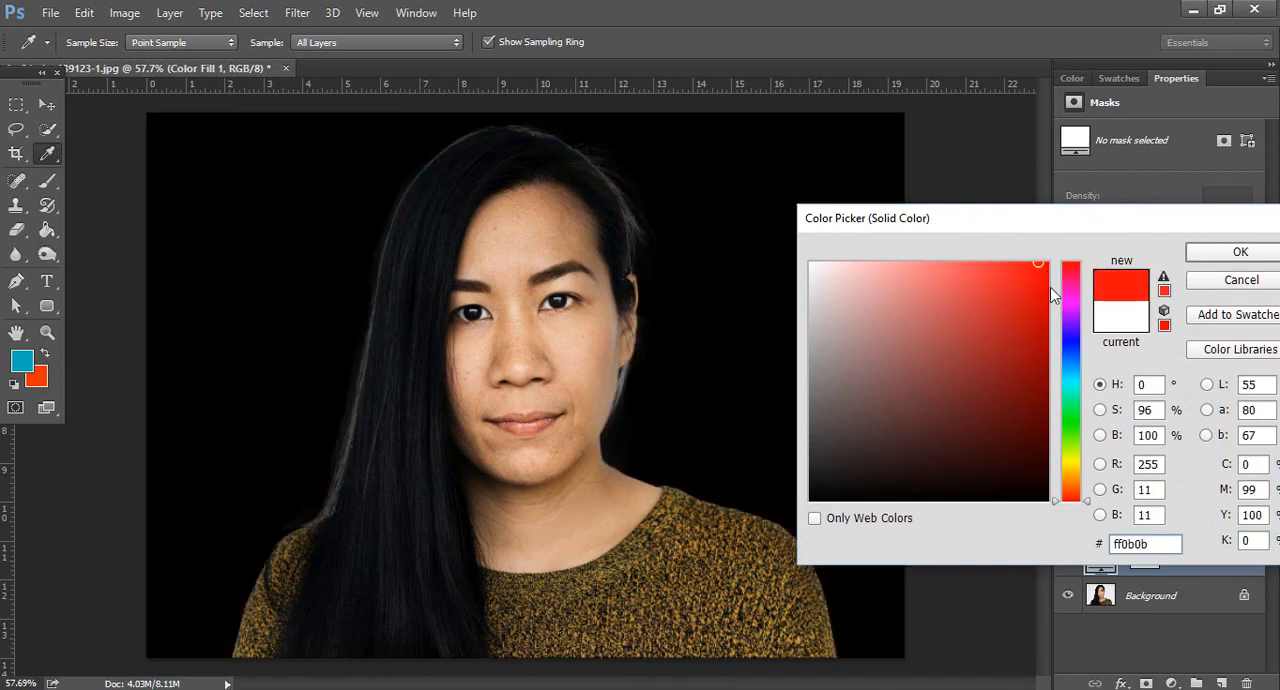
click(1048, 446)
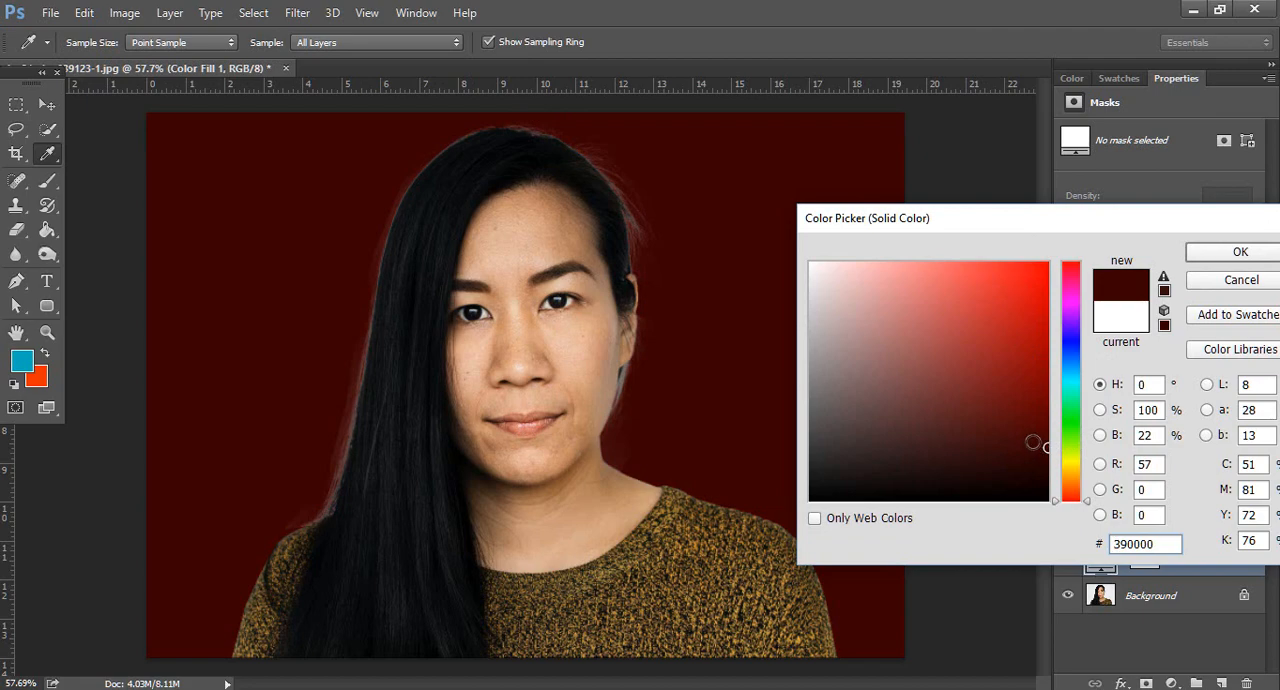
click(1240, 252)
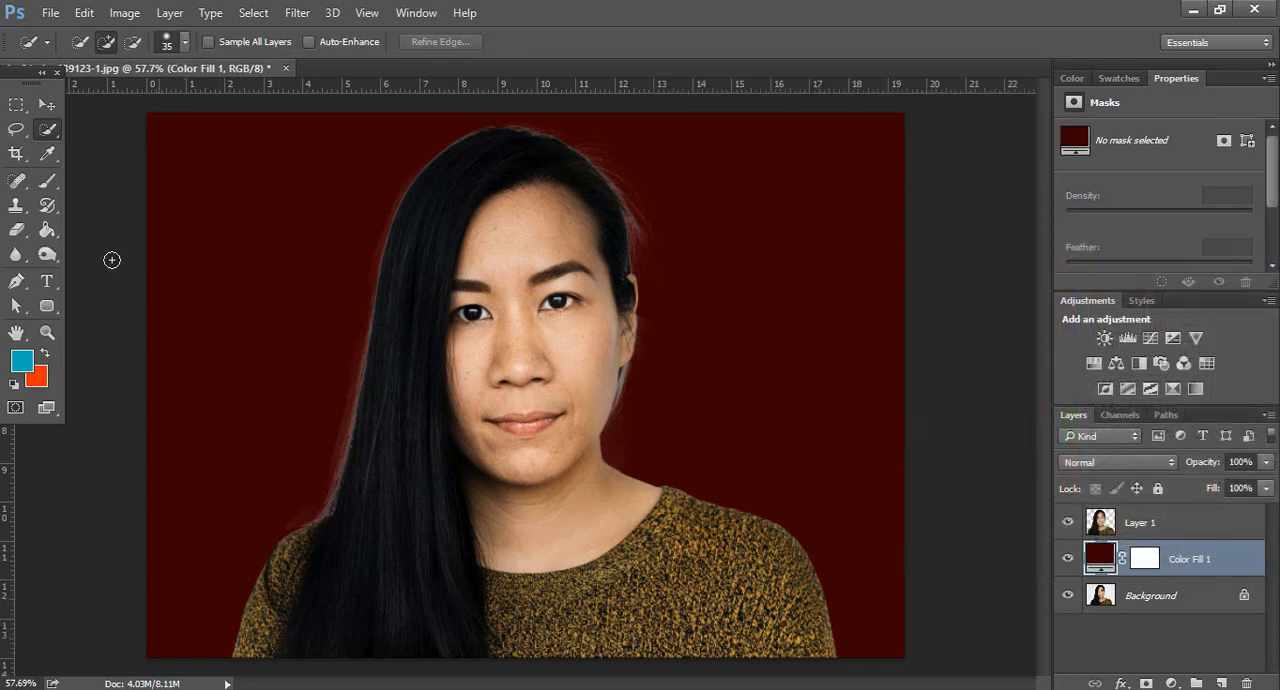
Darken the light fringe along the outer edge of the long hair on Layer 1 with a size 50 Burn tool
mouse_move(42, 262)
mouse_down()
mouse_move(109, 256)
mouse_move(118, 268)
mouse_up()
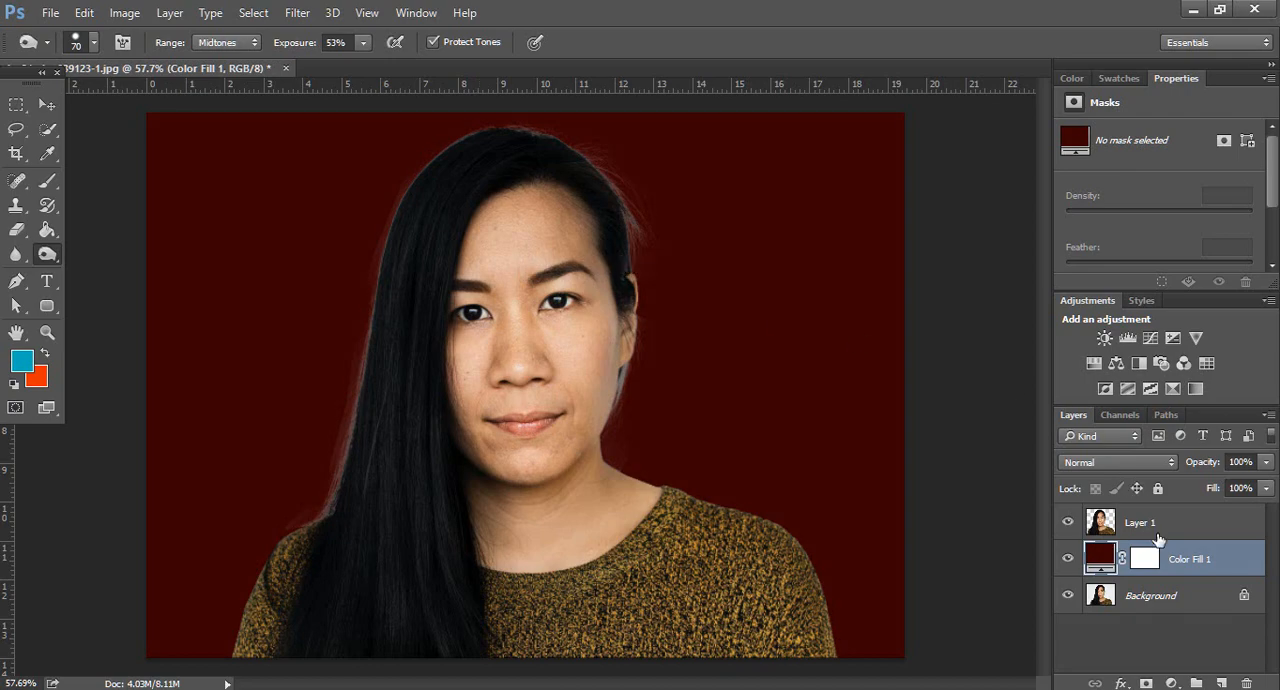
click(1150, 525)
scroll(360, 343, up, 2)
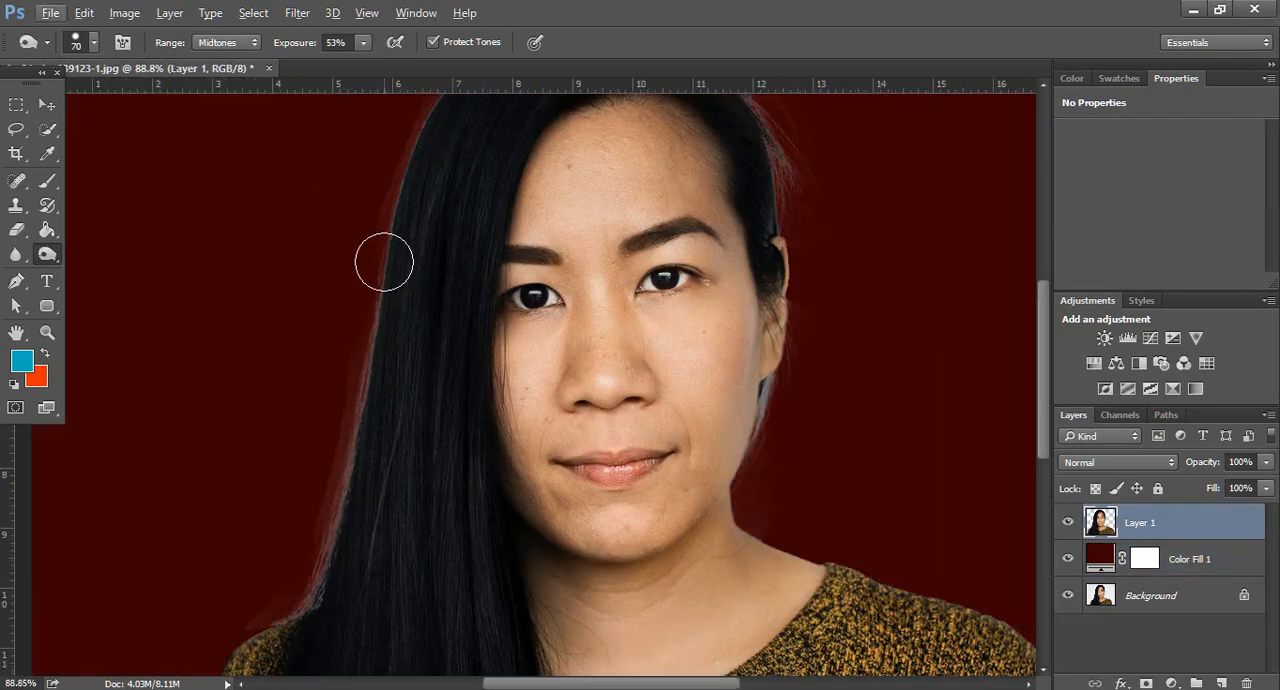
key(bracketleft)
key(bracketleft)
mouse_move(378, 270)
mouse_down()
mouse_move(334, 523)
mouse_move(297, 603)
mouse_up()
Burn the hair edge over the crown and down the loose strands toward the ear
scroll(397, 294, up, 3)
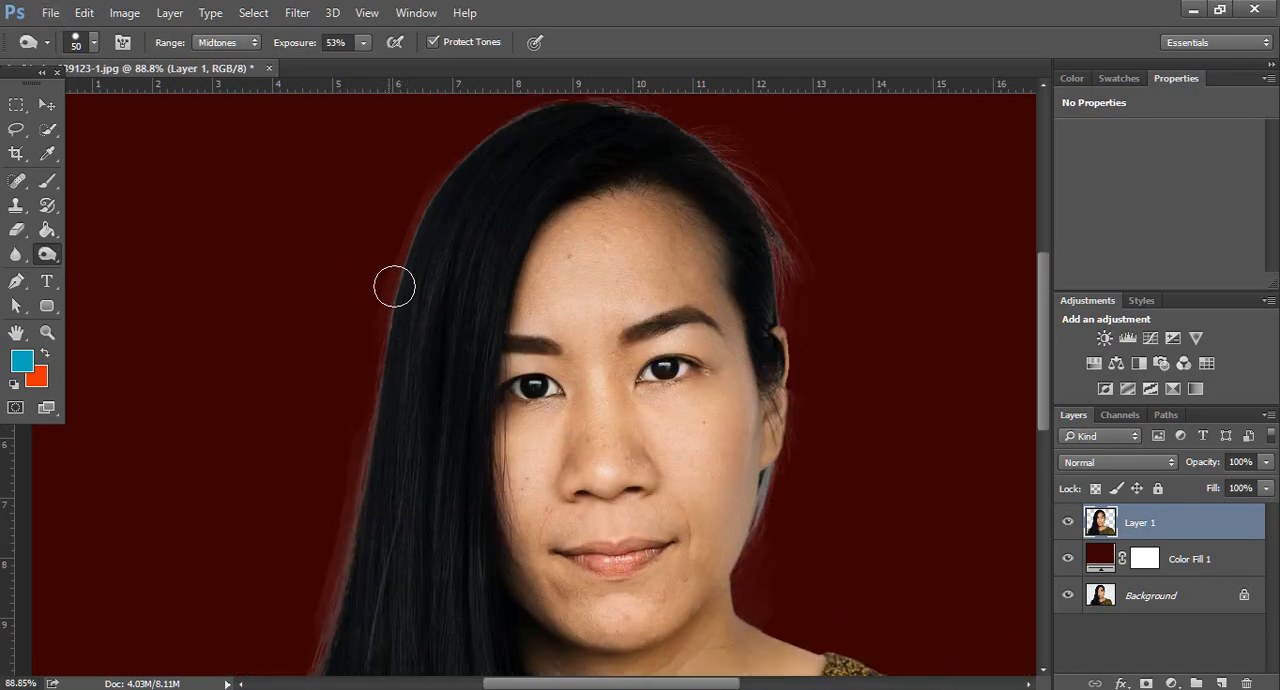
scroll(397, 291, up, 2)
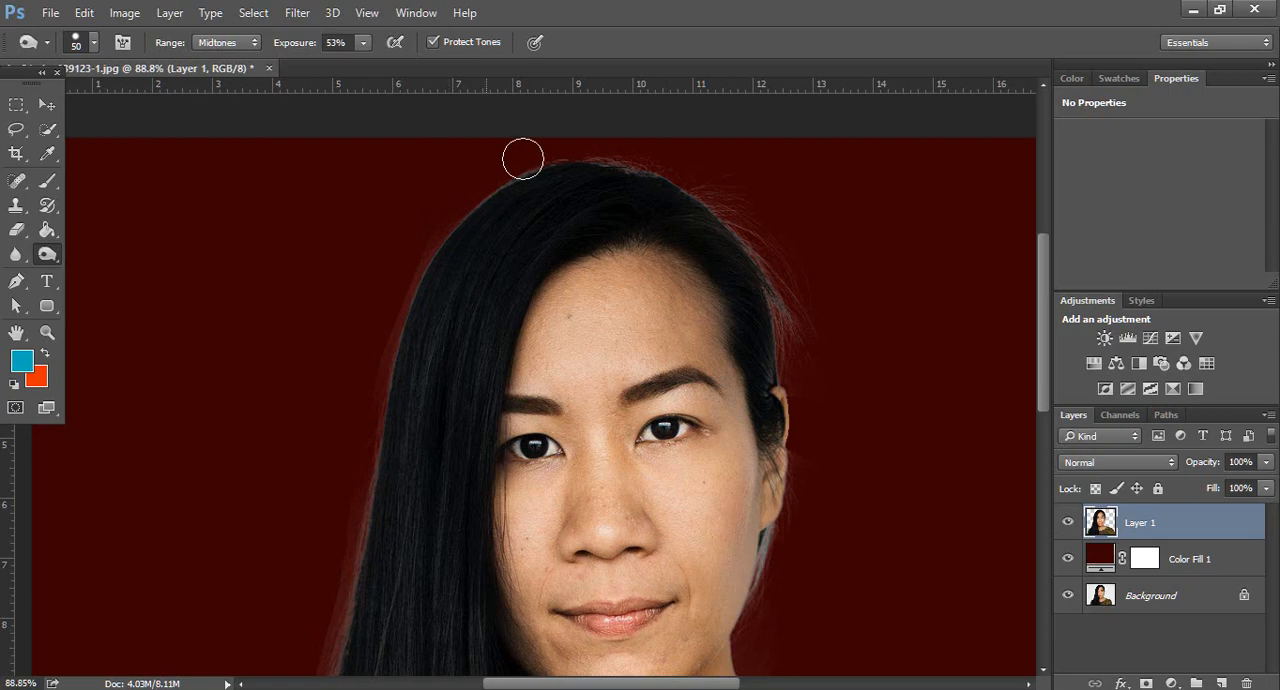
mouse_move(523, 159)
mouse_down()
mouse_move(654, 165)
mouse_move(752, 230)
mouse_move(799, 344)
mouse_move(788, 270)
mouse_up()
Burn the pale hair wisps below the ear and along the jaw on Layer 1
scroll(830, 250, down, 6)
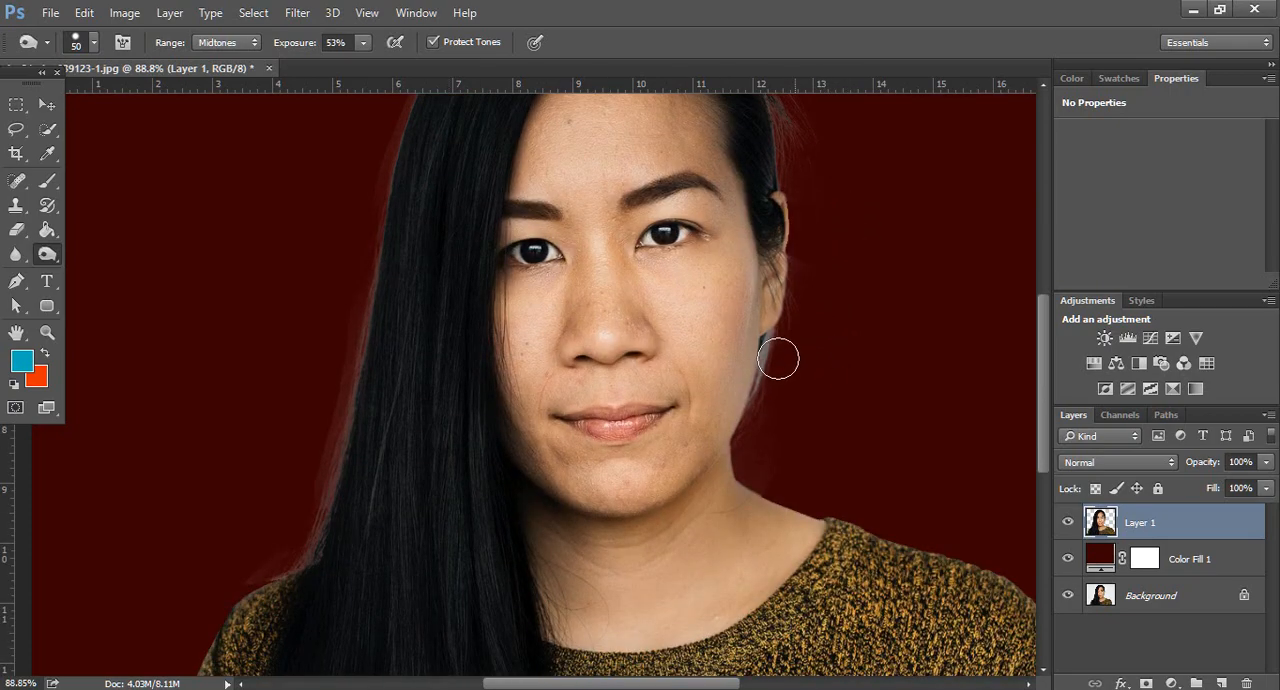
mouse_move(778, 359)
mouse_down()
mouse_move(767, 391)
mouse_move(790, 352)
mouse_up()
scroll(792, 345, up, 4)
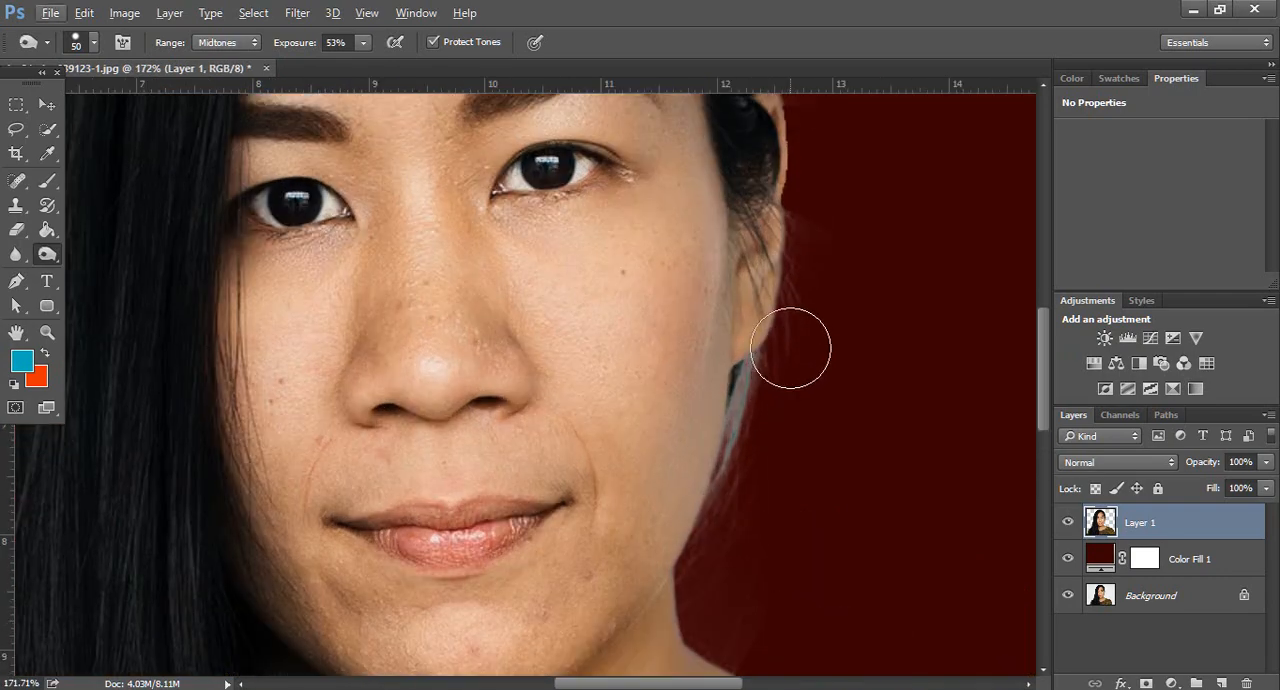
key(p)
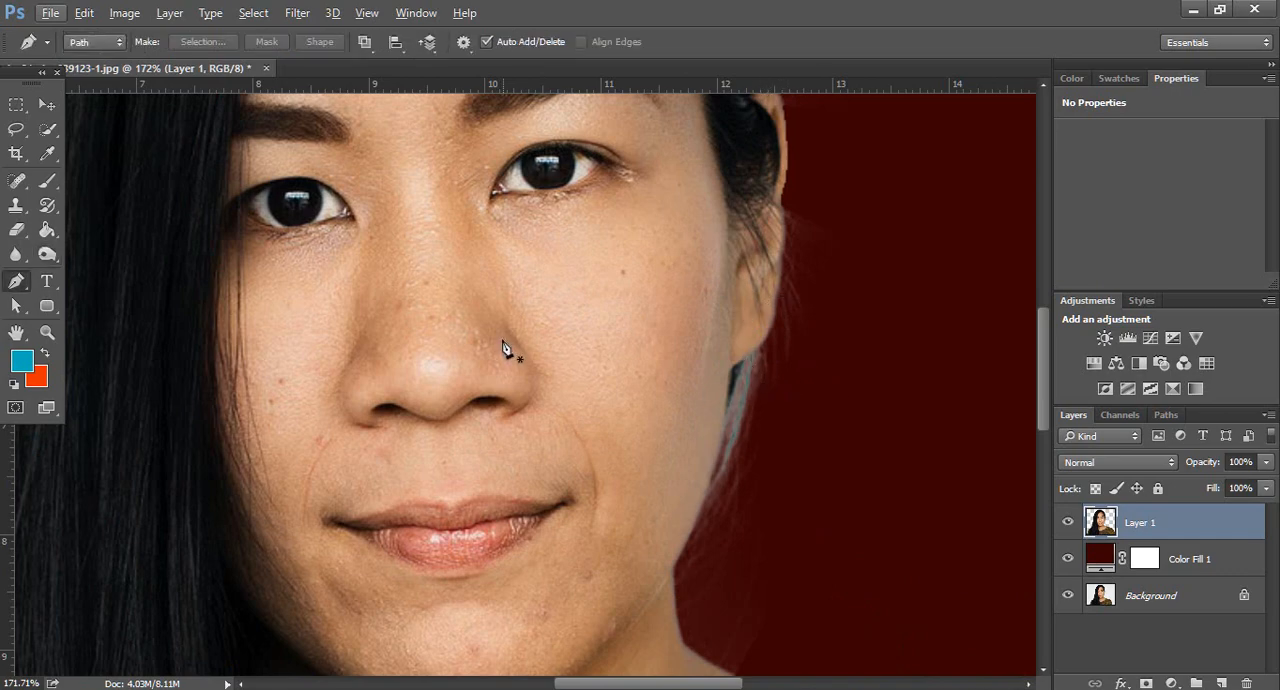
click(47, 254)
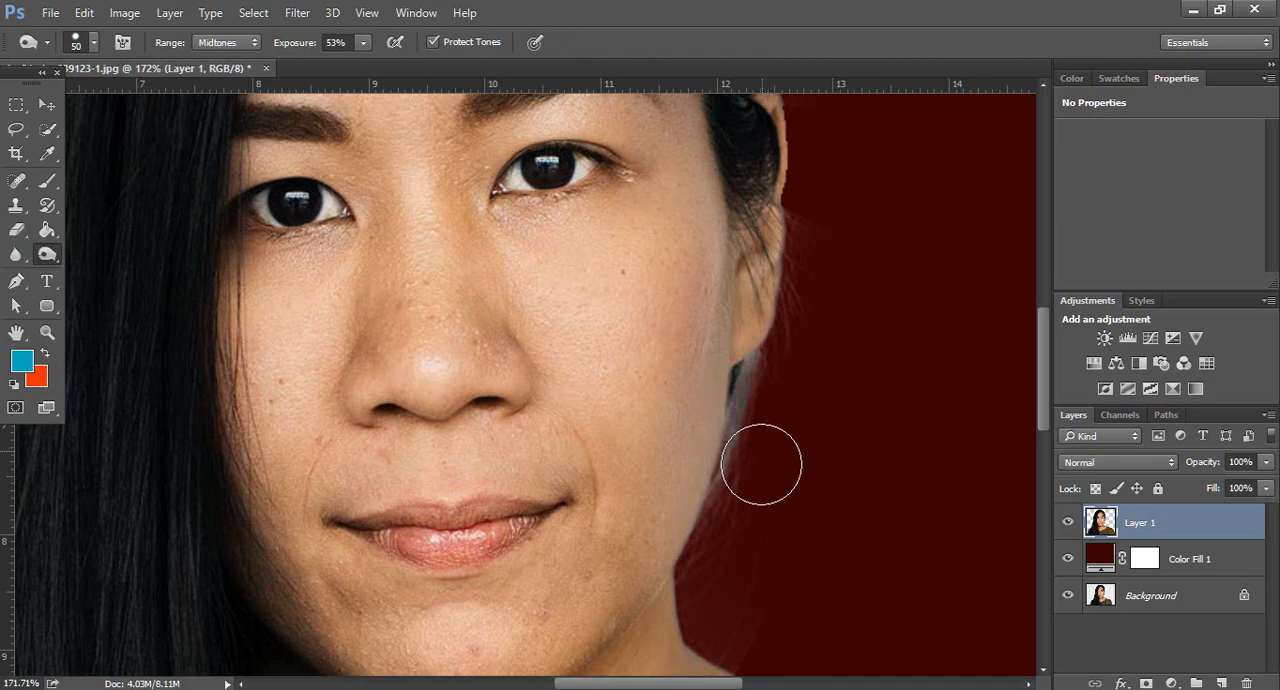
scroll(843, 391, down, 6)
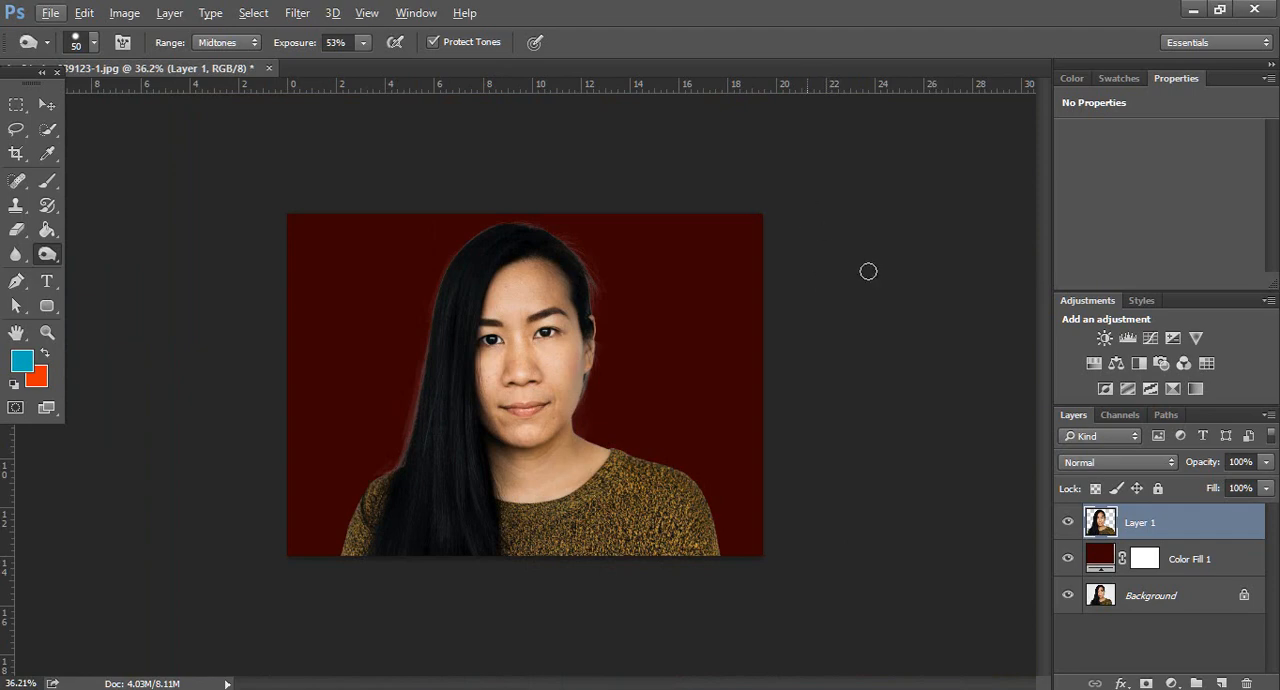
Change the Color Fill 1 layer's color to blue #4234f3
click(1104, 562)
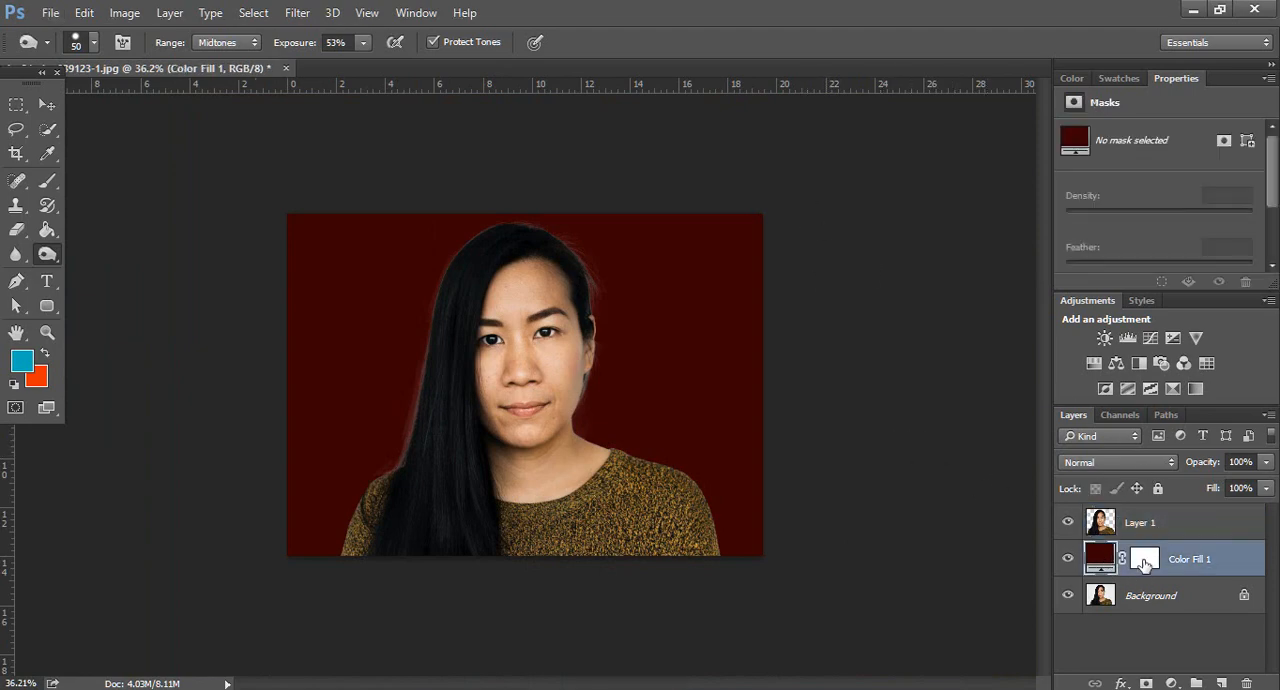
double_click(1100, 560)
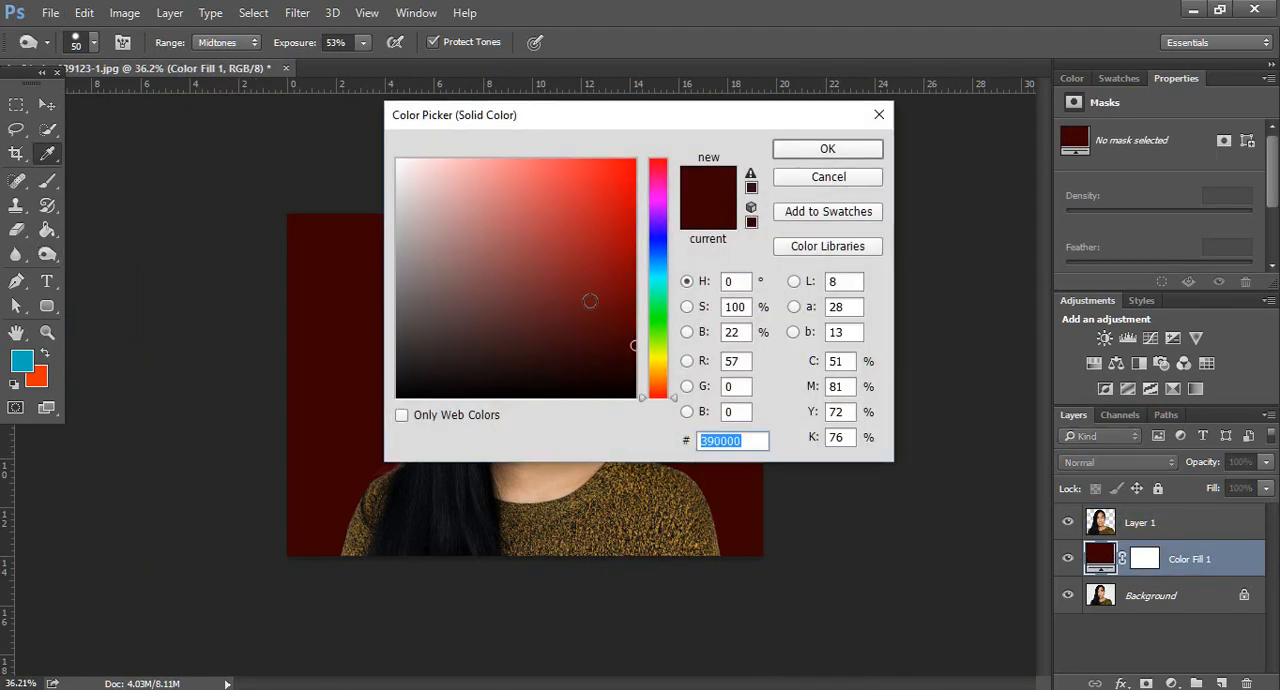
click(634, 168)
click(657, 236)
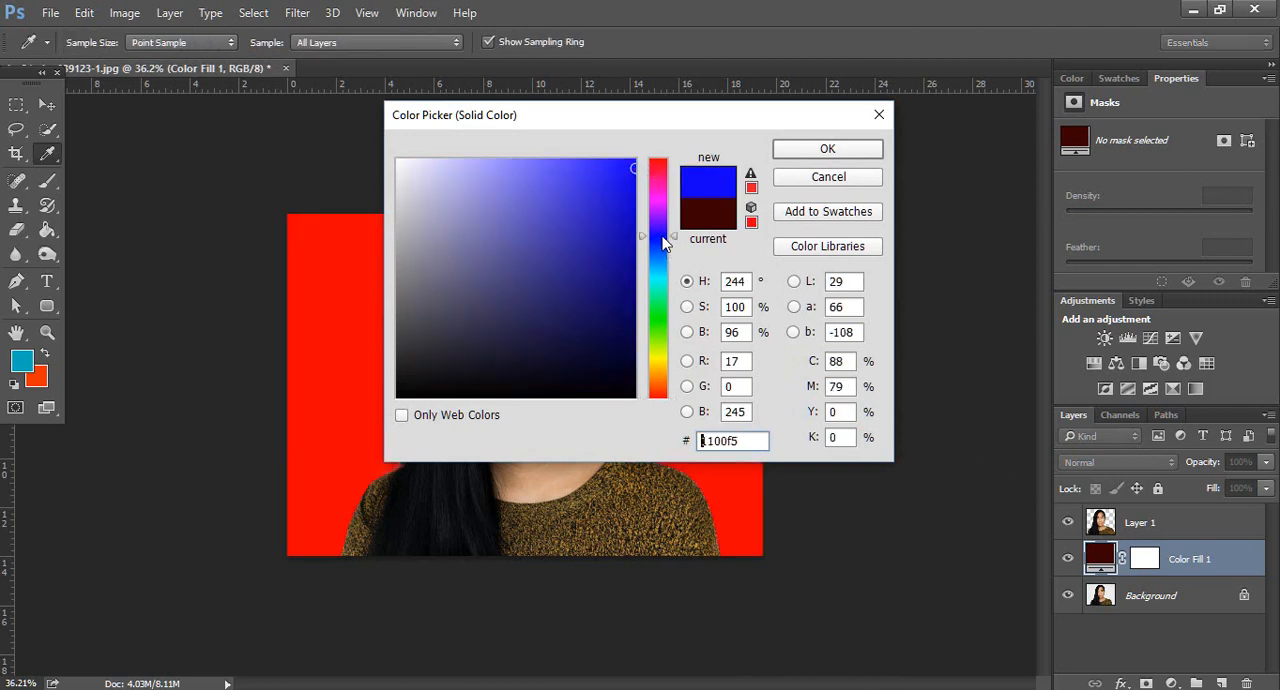
mouse_move(625, 225)
mouse_down()
mouse_move(623, 169)
mouse_move(584, 170)
mouse_up()
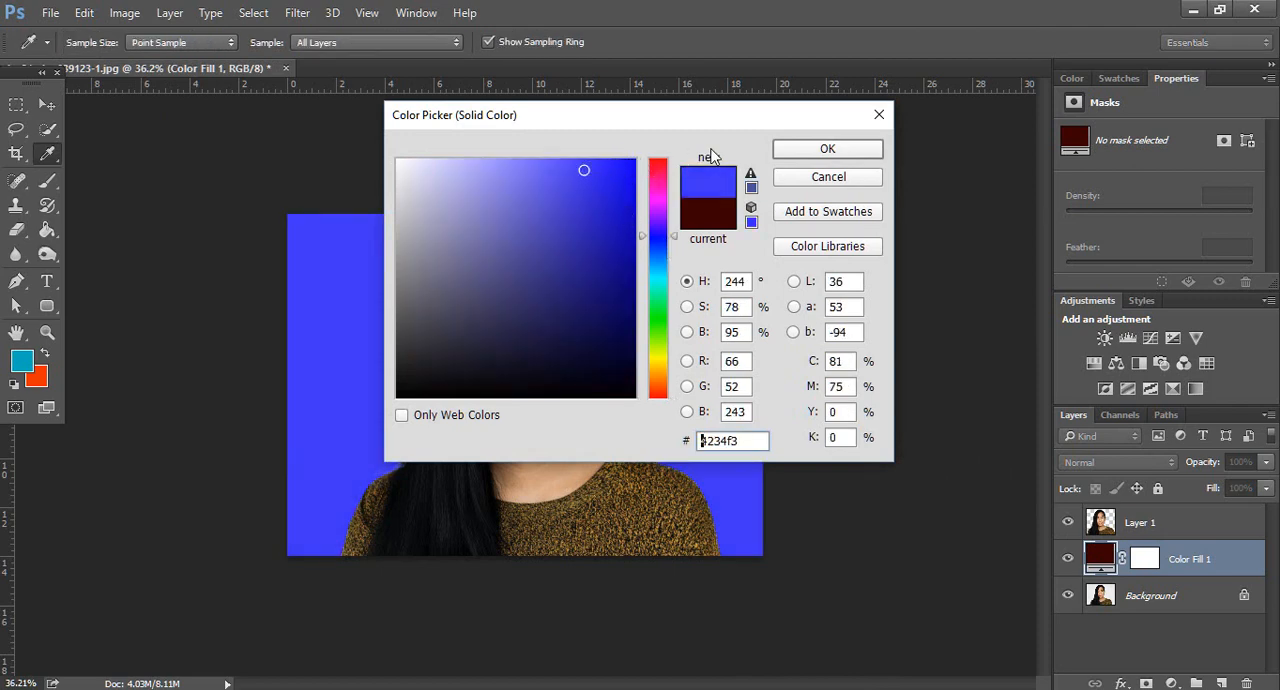
click(823, 149)
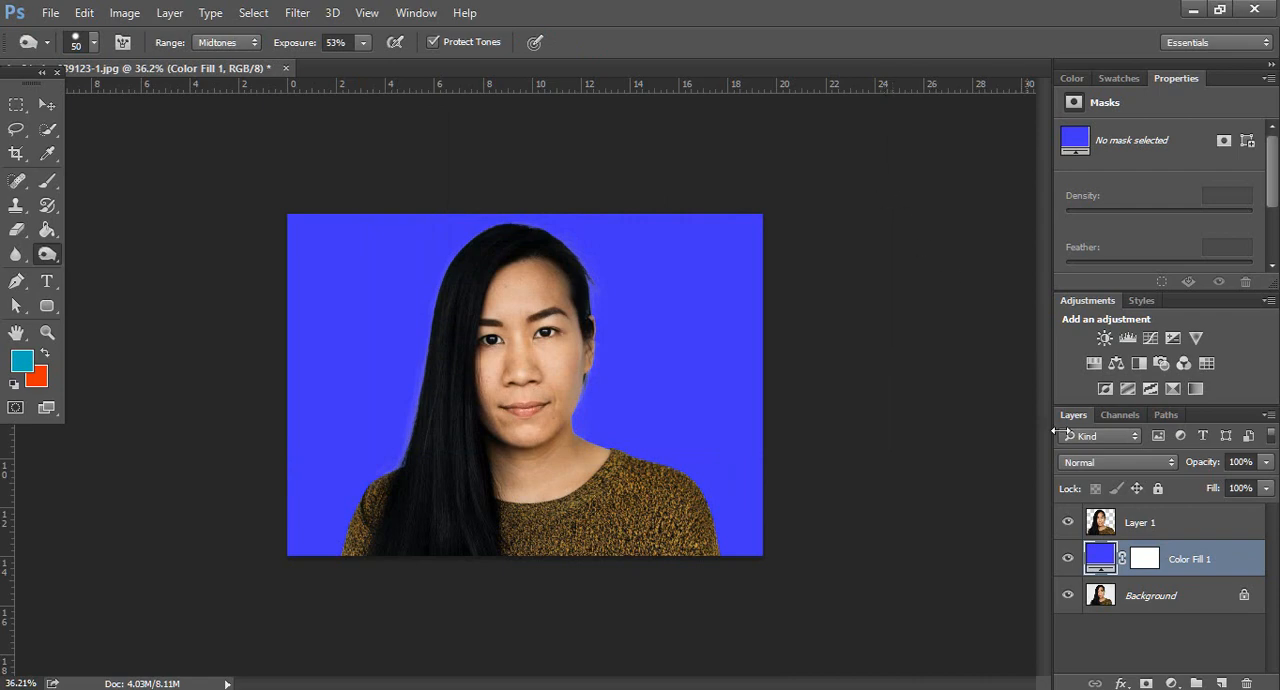
scroll(811, 371, down, 3)
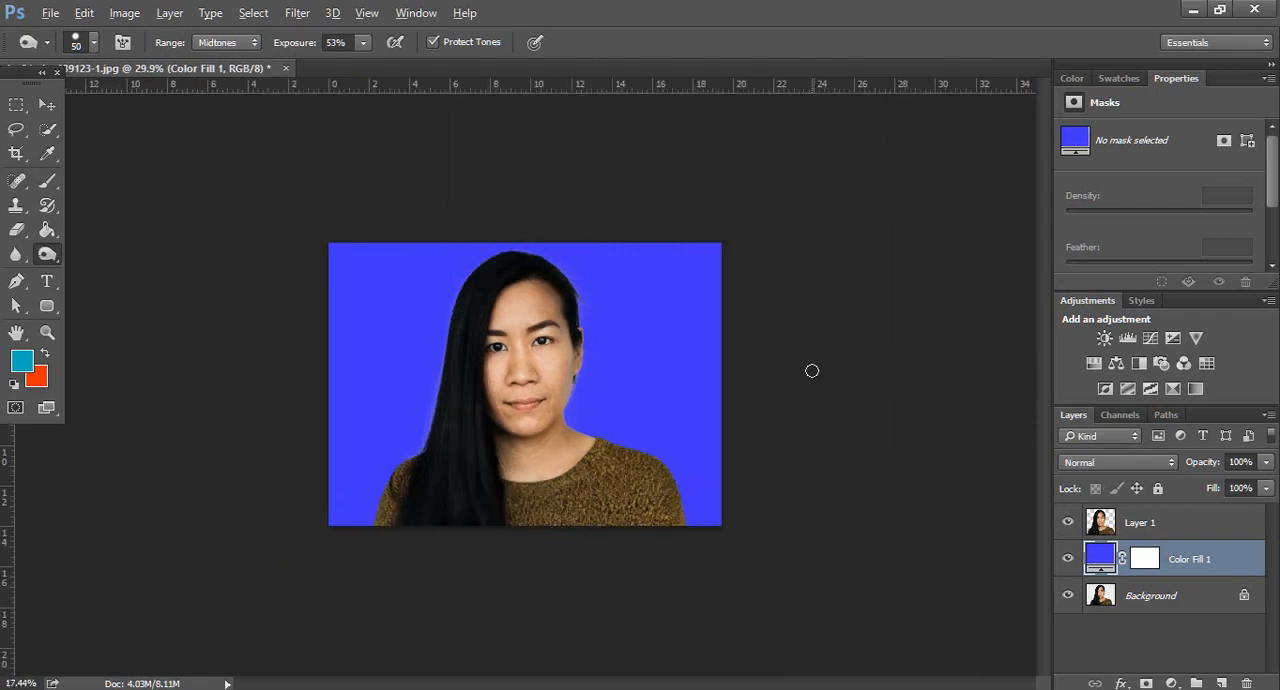
scroll(811, 371, up, 1)
scroll(811, 371, up, 1)
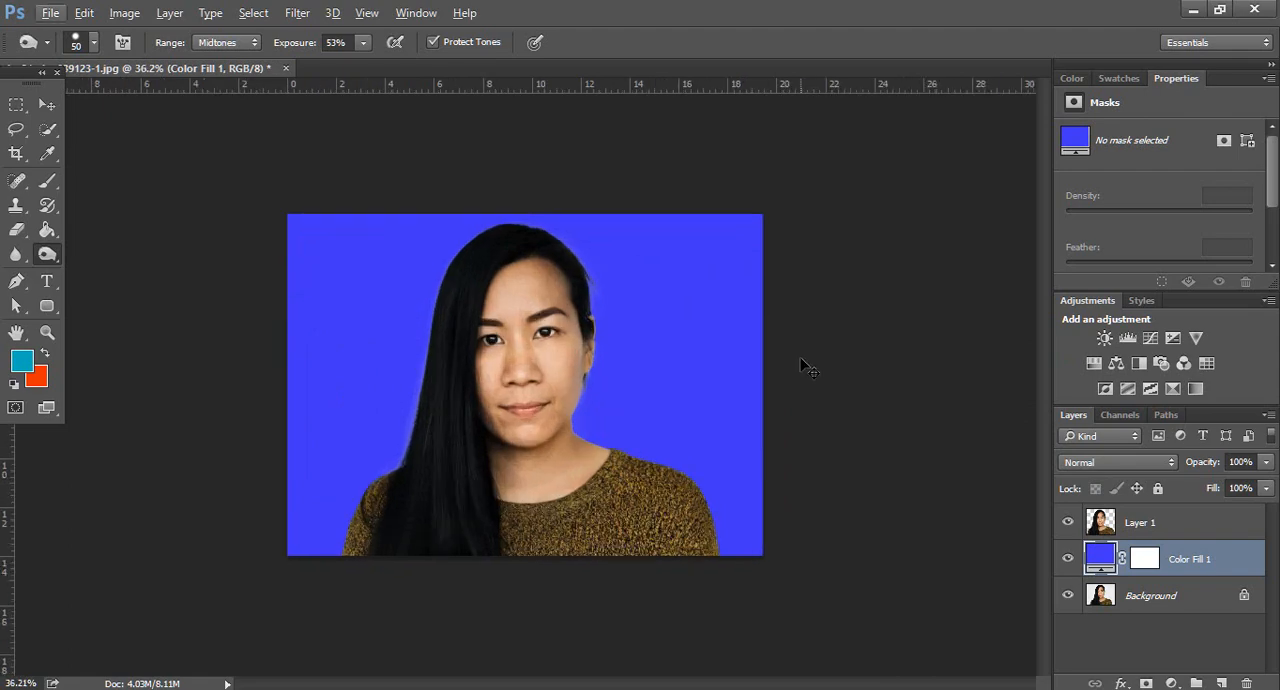
Start saving a copy of the image and choose the Work pic folder inside raw image on Local Disk (E:)
key(shift+ctrl+s)
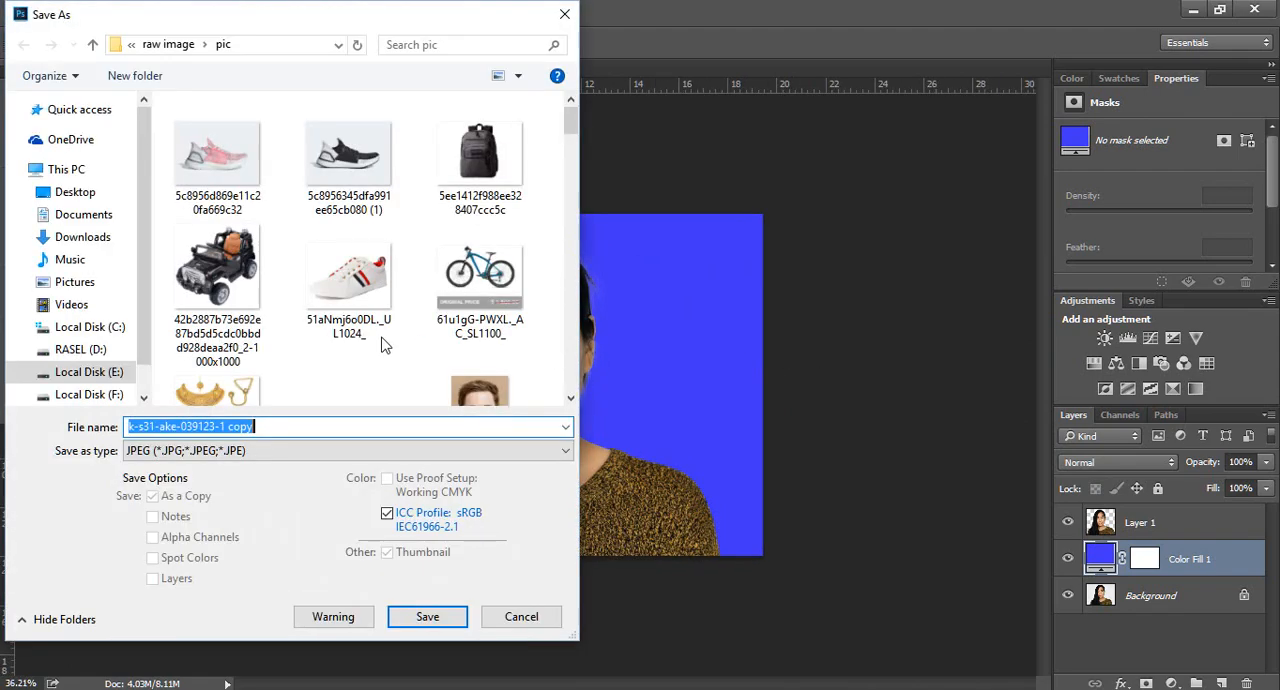
click(90, 373)
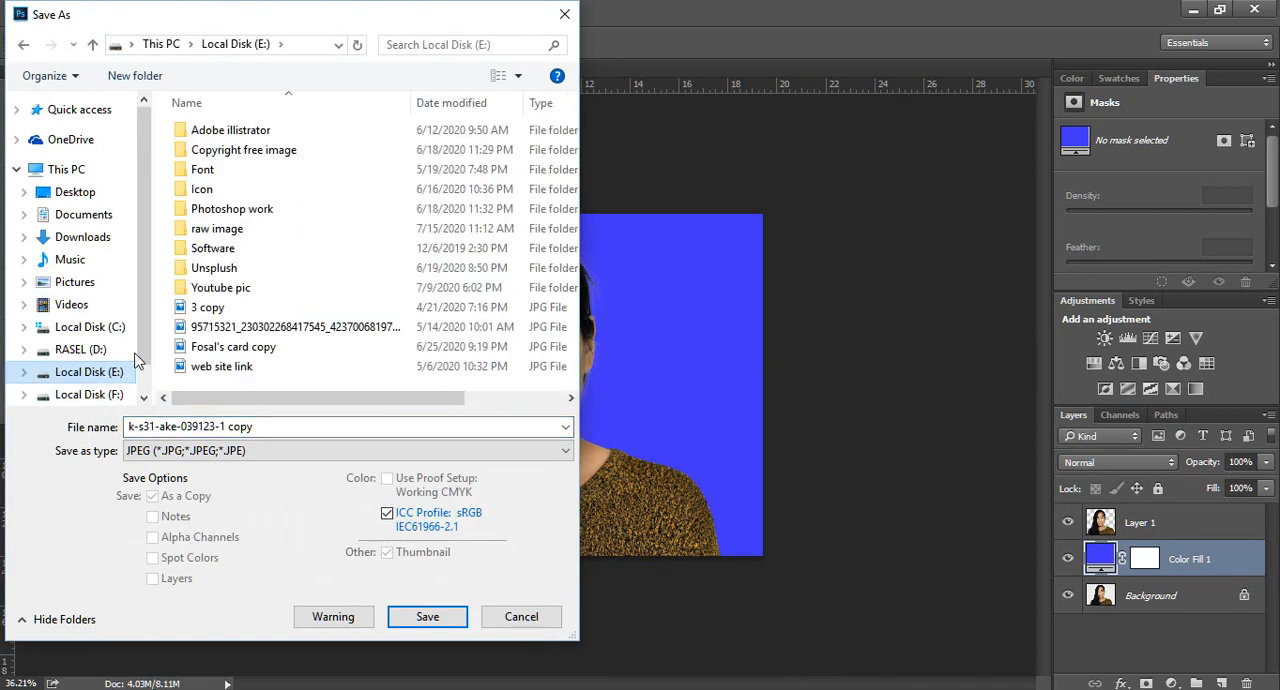
double_click(318, 231)
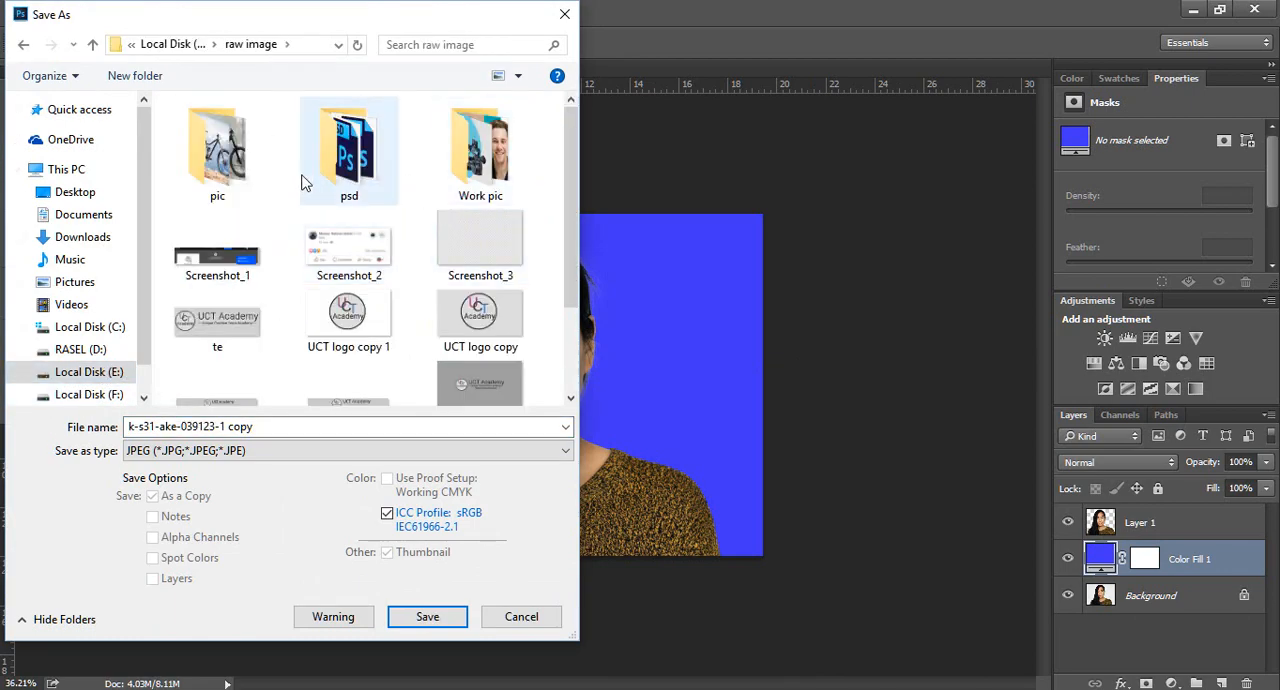
double_click(470, 150)
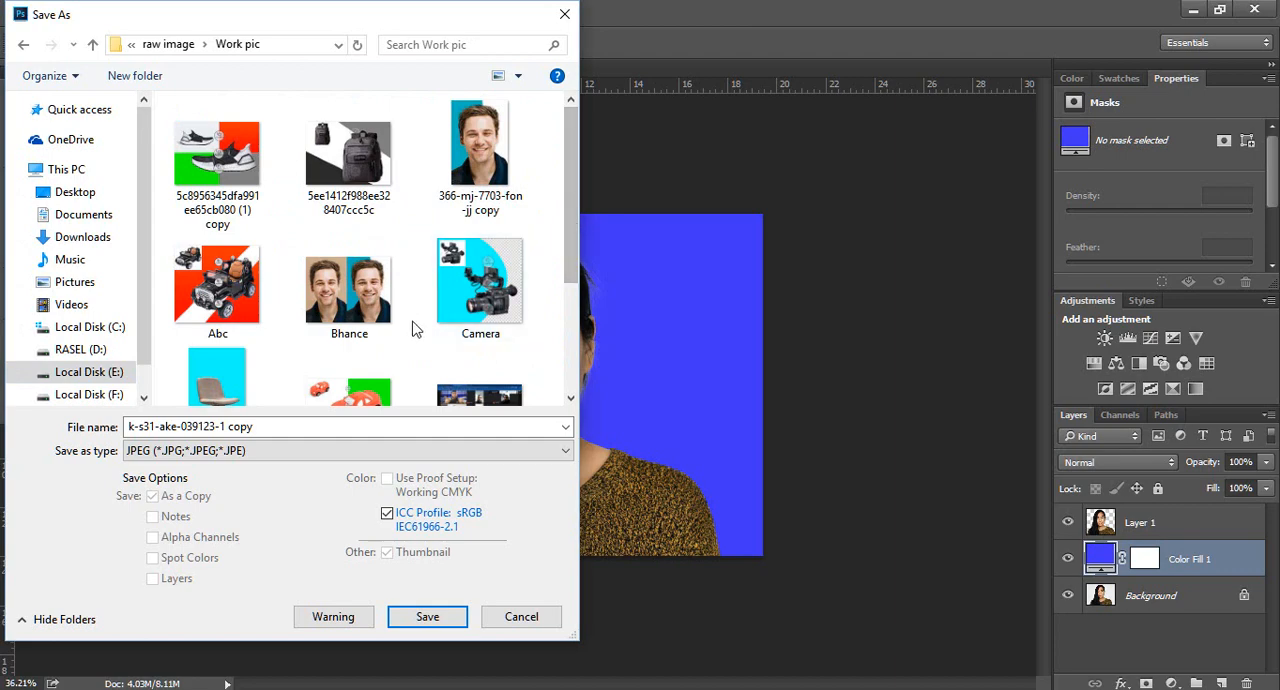
scroll(420, 334, down, 2)
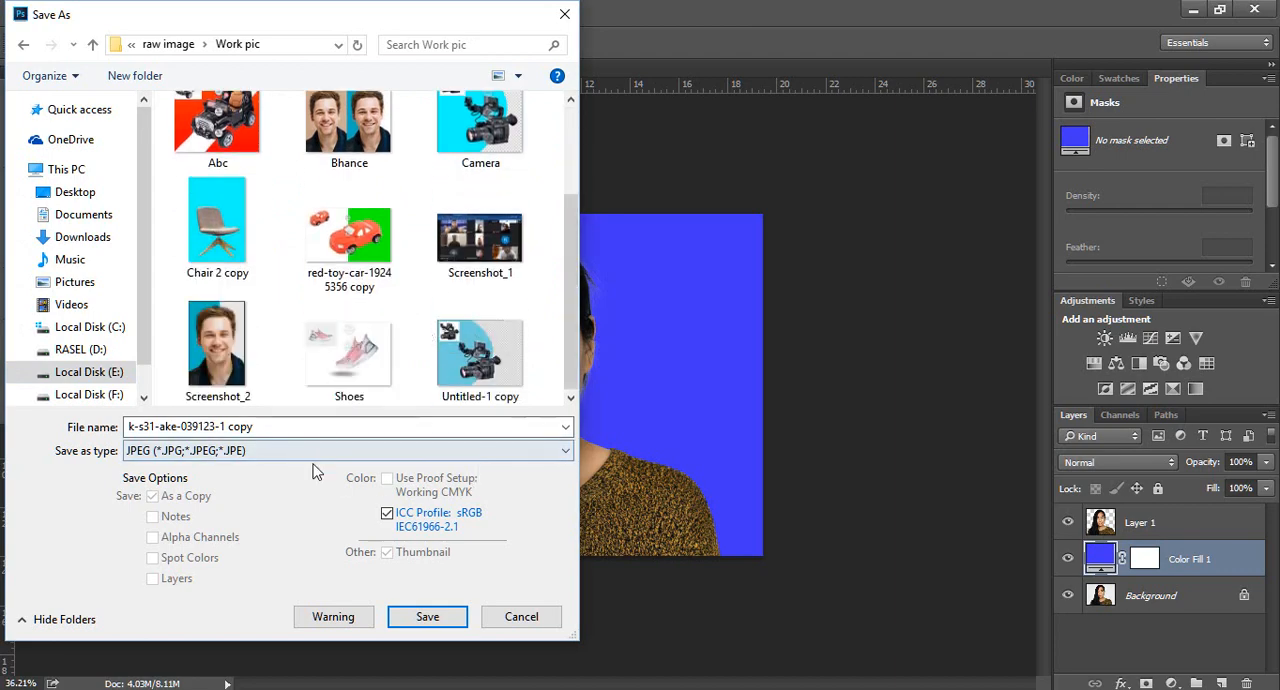
scroll(446, 405, up, 2)
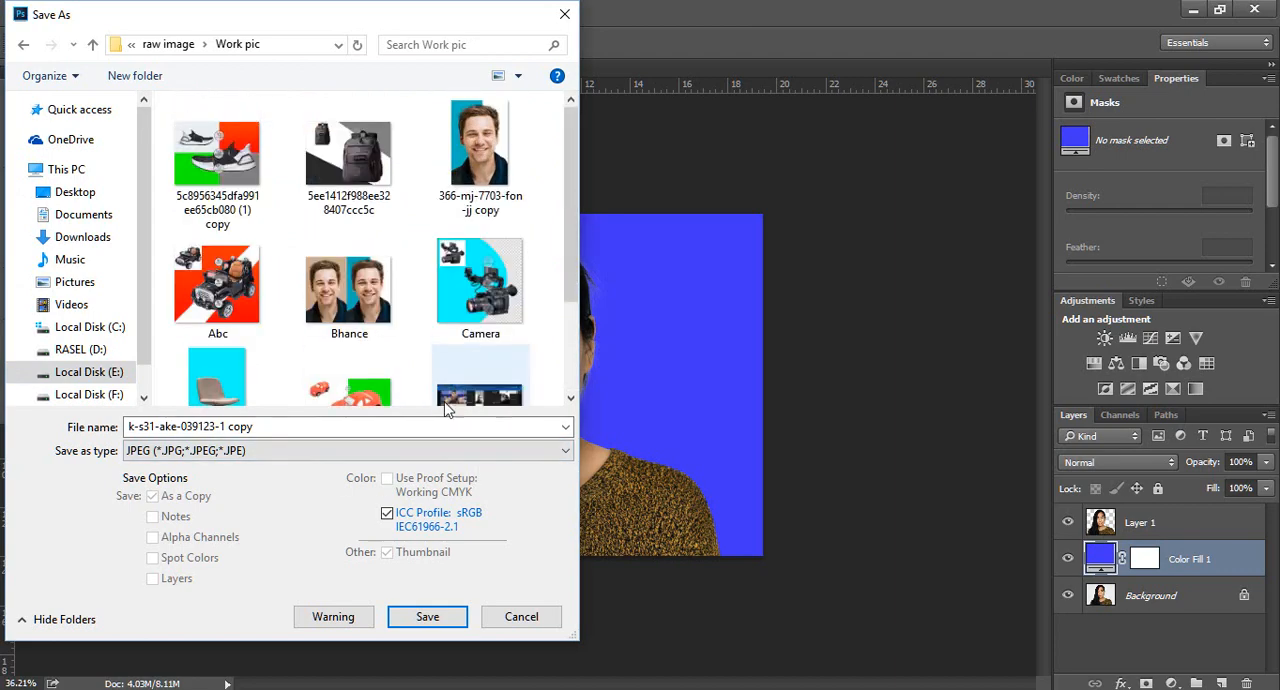
Save the copy as the JPEG file "k-s31-ake-039123-1 copy" at quality 12 (Maximum), Progressive format with 3 scans
click(385, 450)
click(326, 263)
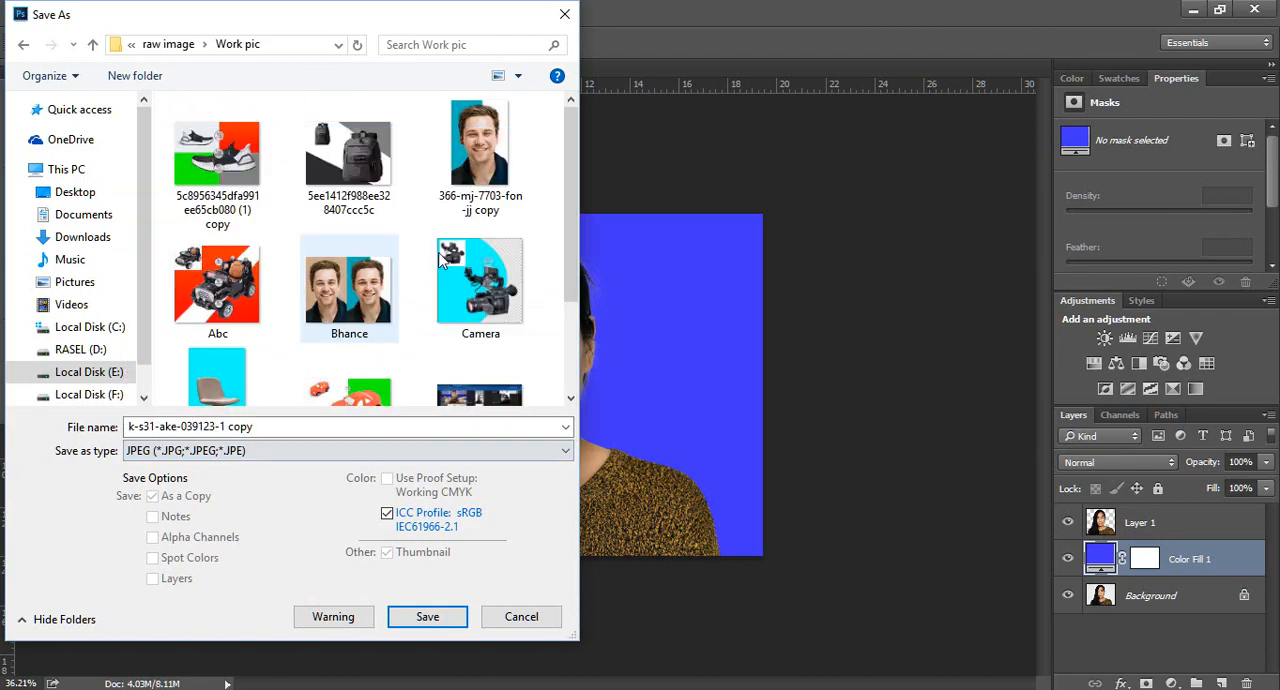
scroll(338, 288, down, 2)
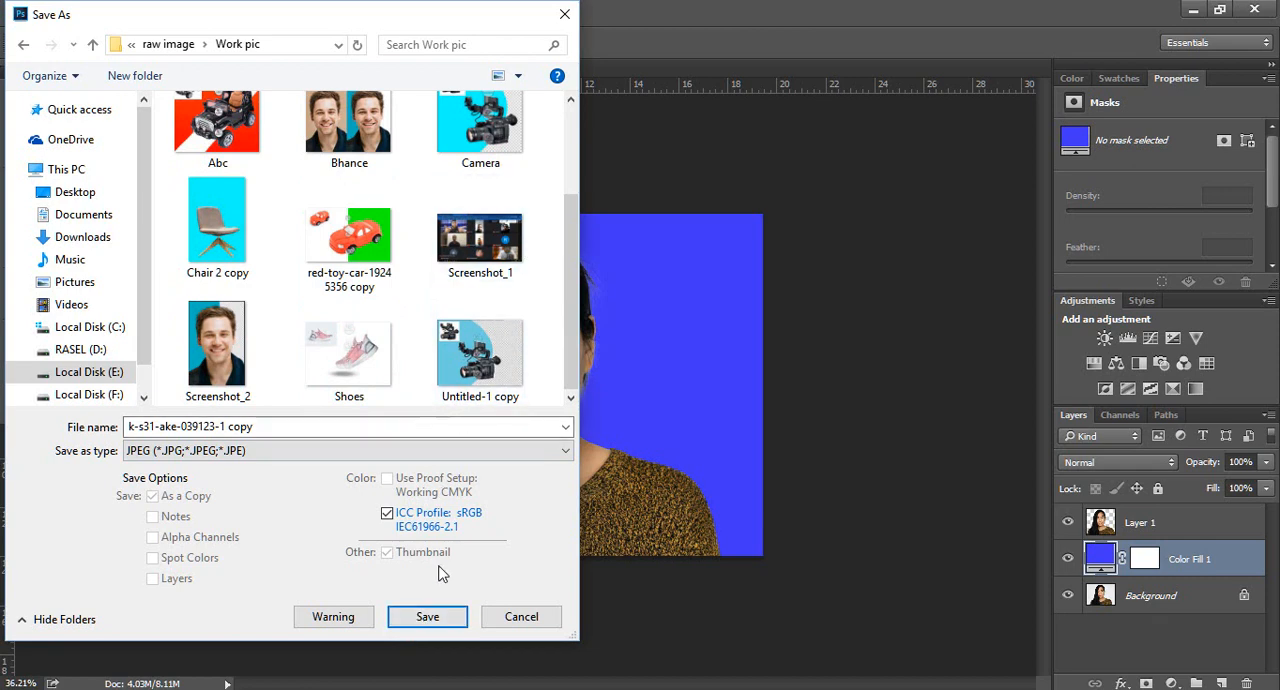
click(447, 619)
click(324, 425)
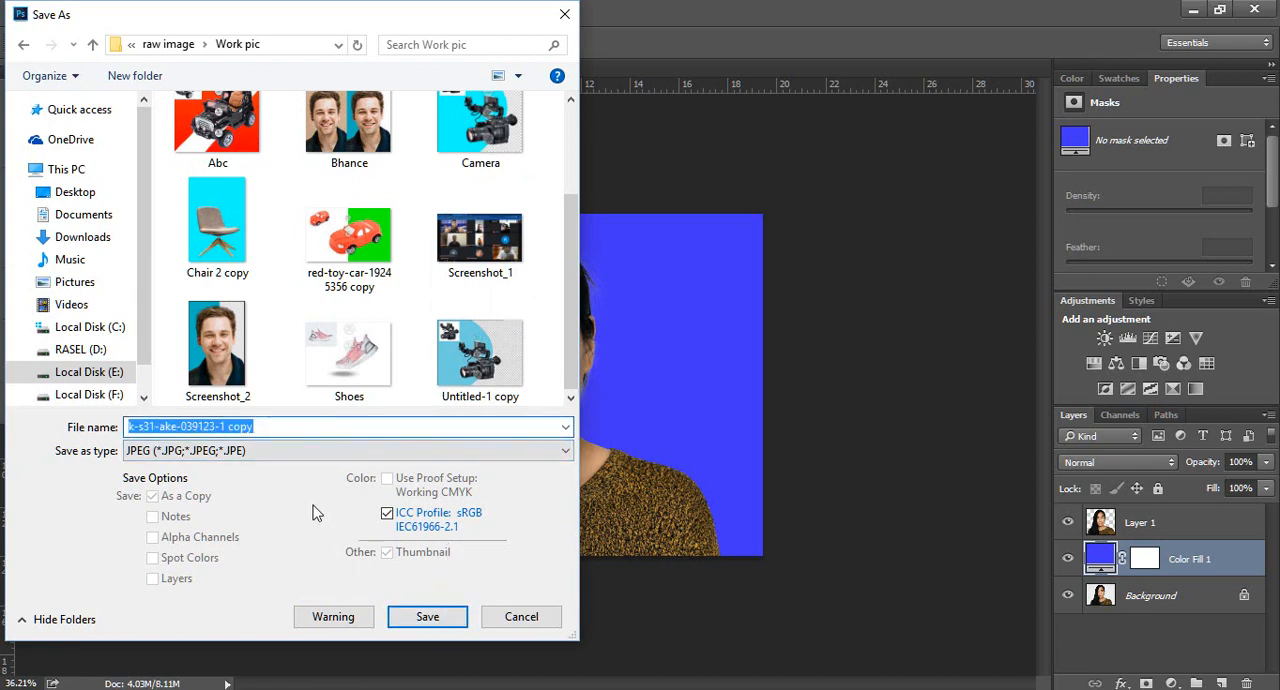
click(449, 616)
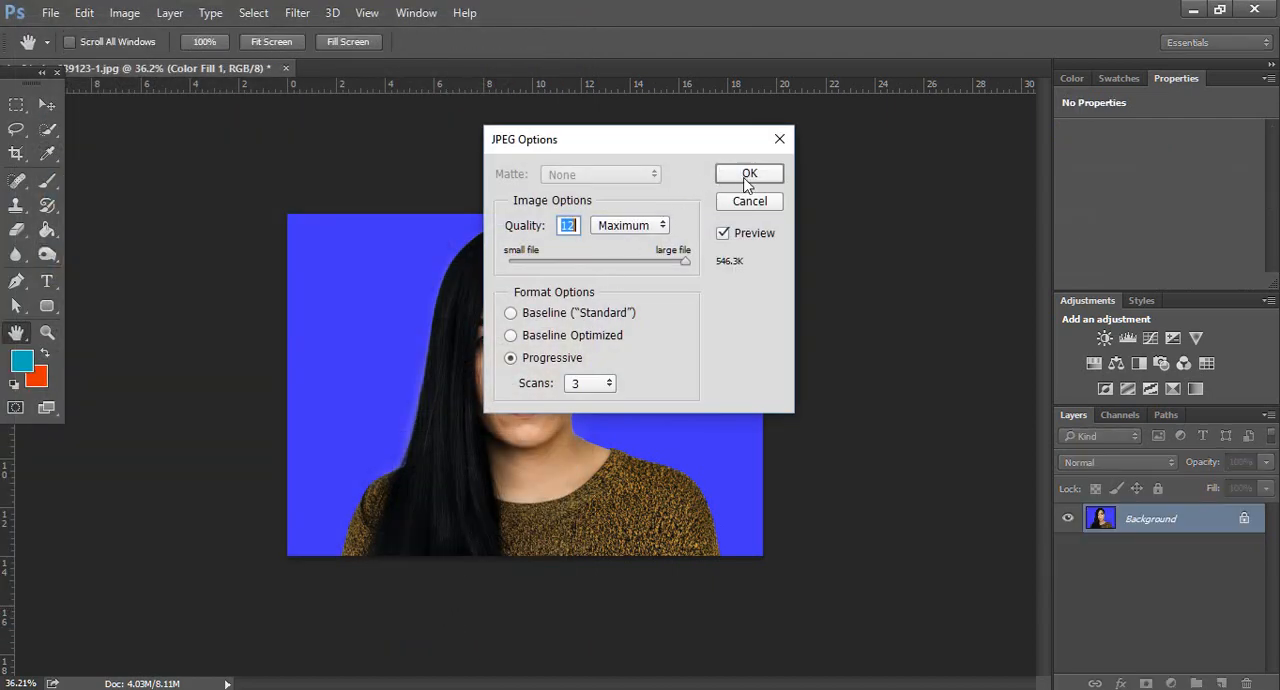
click(751, 174)
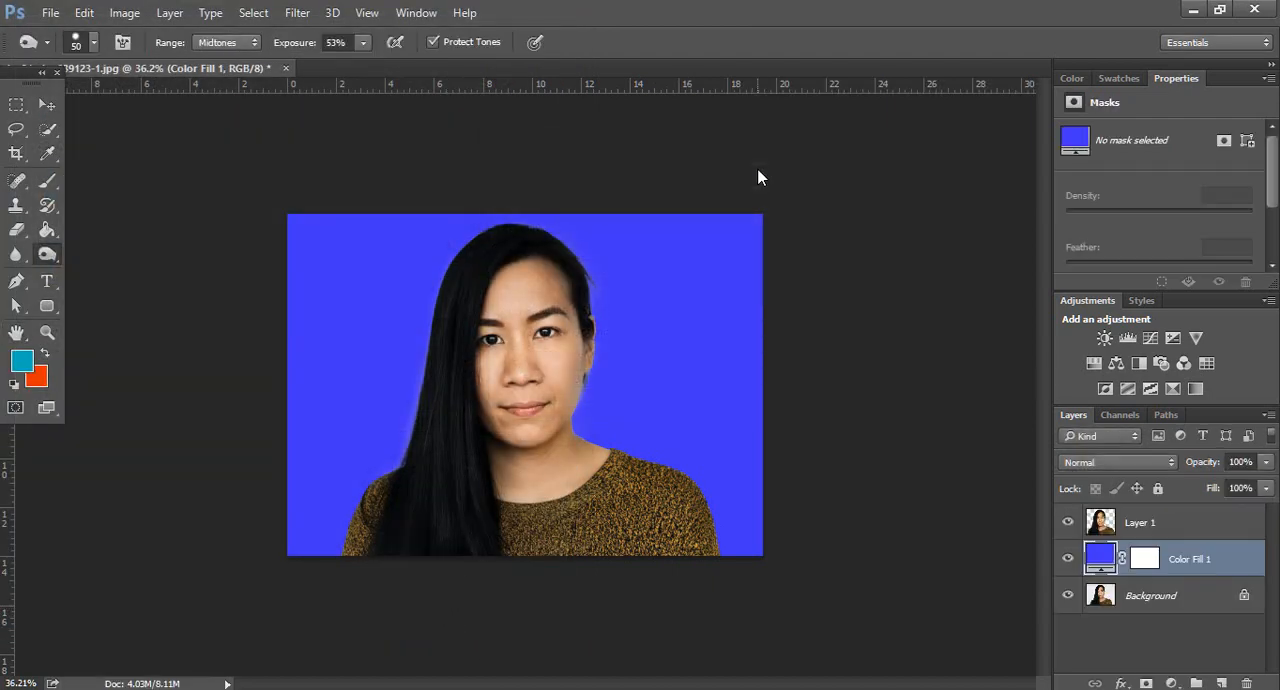